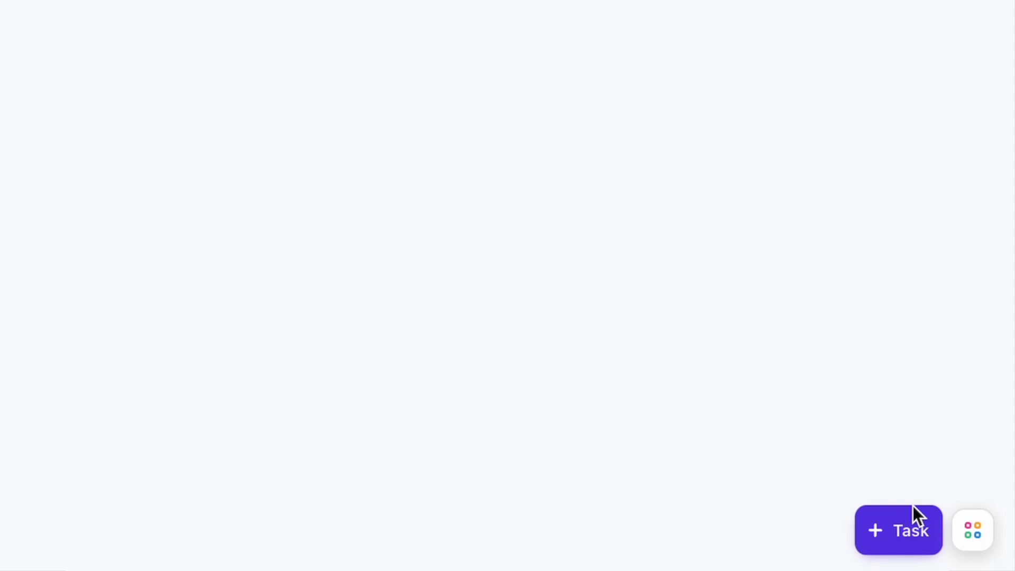
Step: Dismiss the new task form and open the quick-actions menu from the bottom-right apps button
click(915, 539)
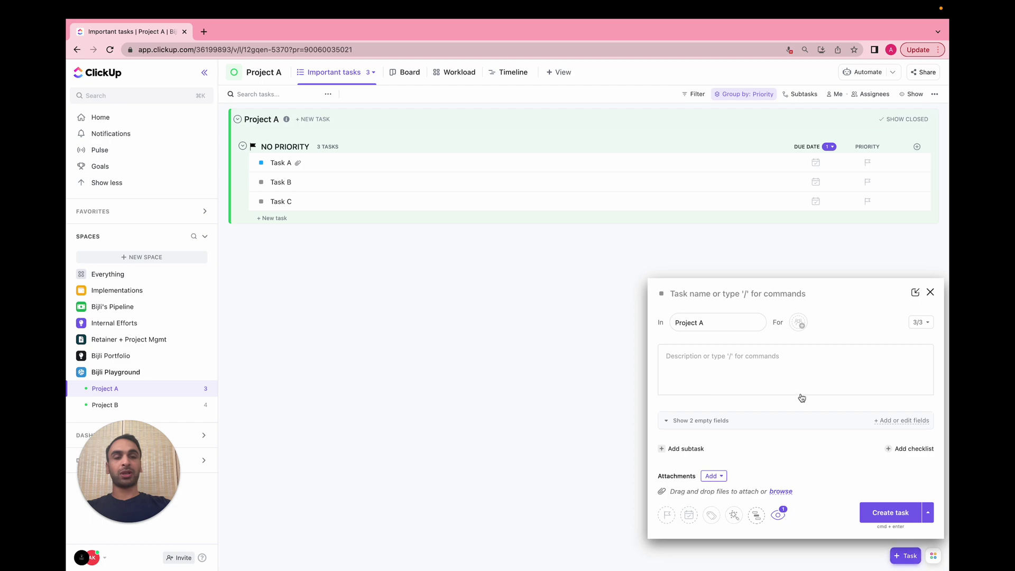
click(930, 292)
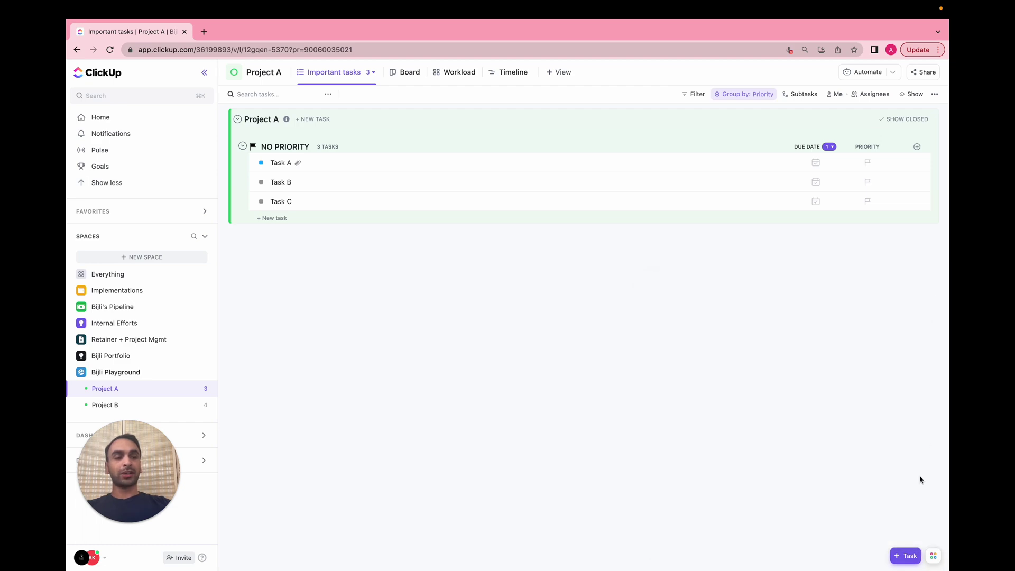
click(932, 555)
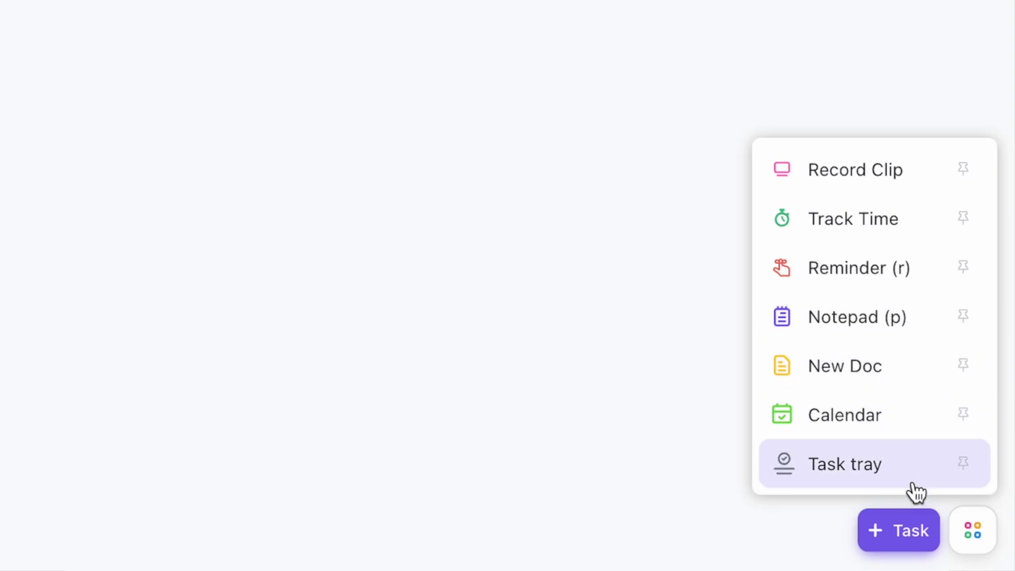
Step: Pin the Task tray and Notepad quick actions, then close the menu
click(963, 463)
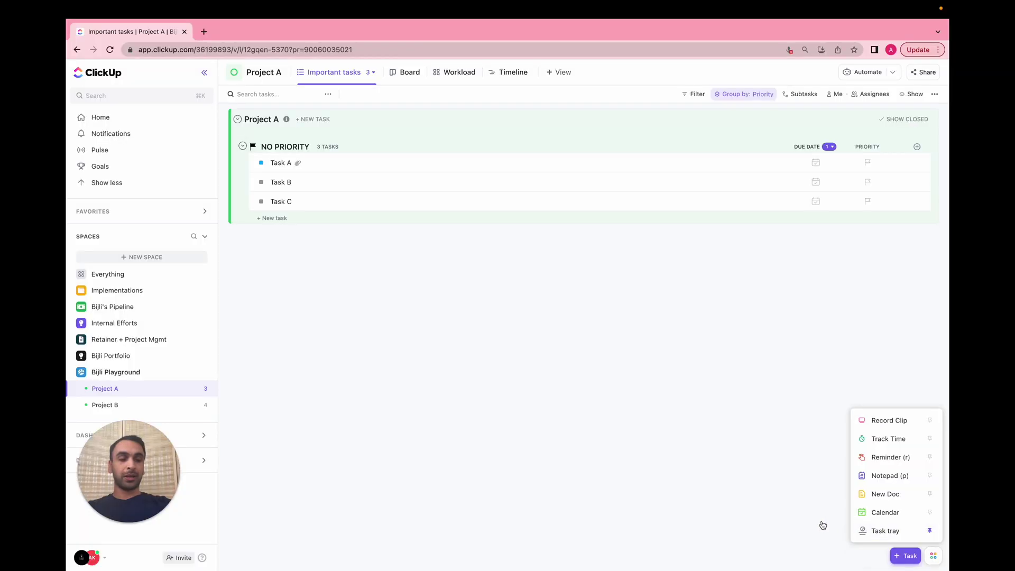
click(931, 477)
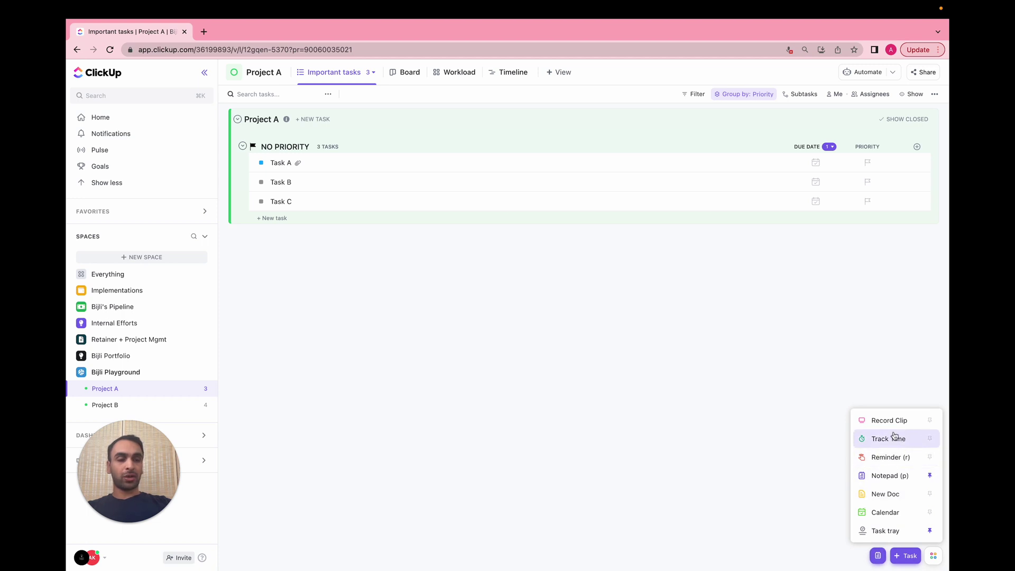
click(836, 446)
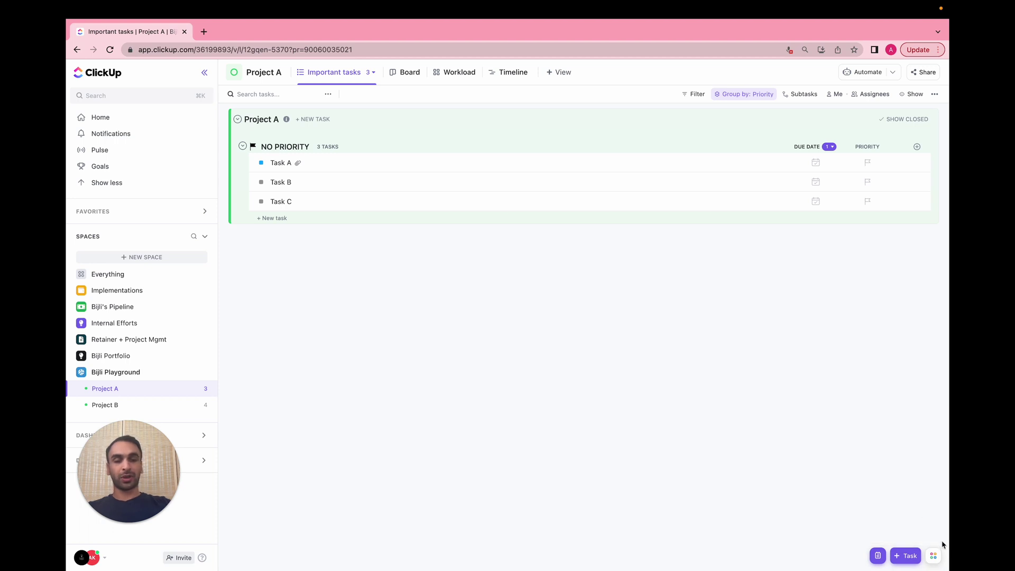
Step: Recheck the quick-actions menu, then open Task A's details
click(933, 554)
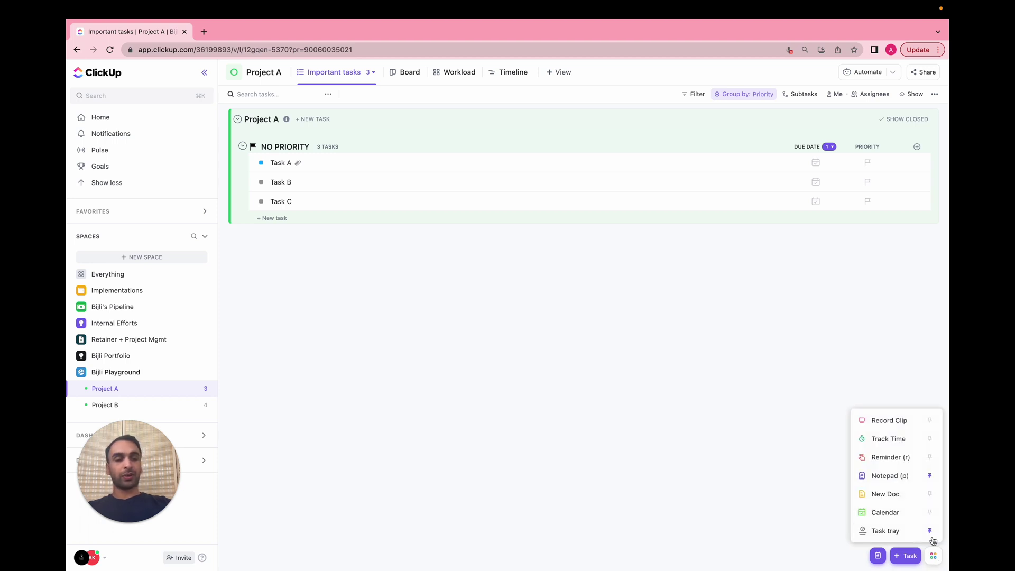
click(722, 500)
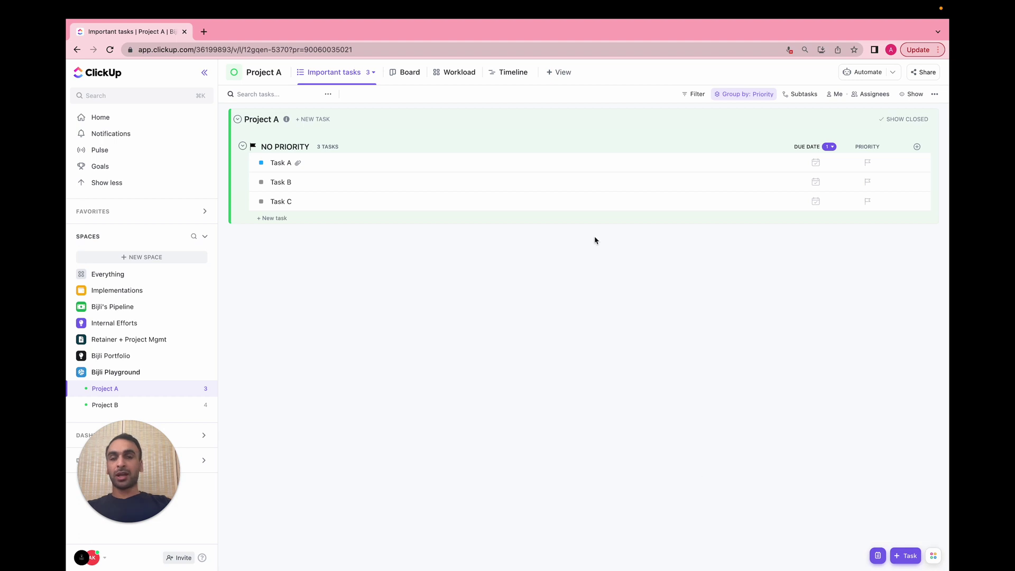
click(564, 167)
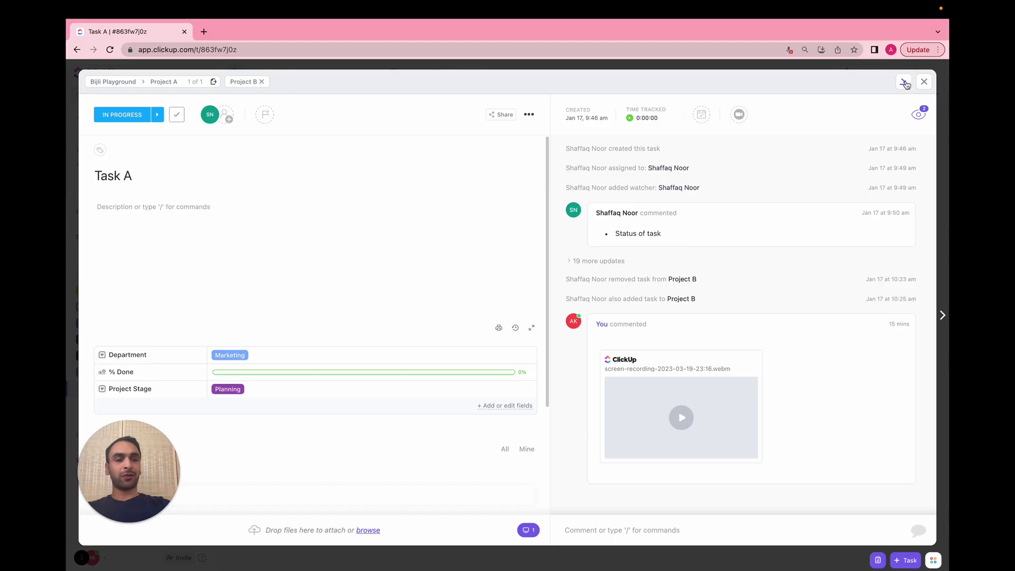
Step: Minimize Task A into the task tray
click(904, 83)
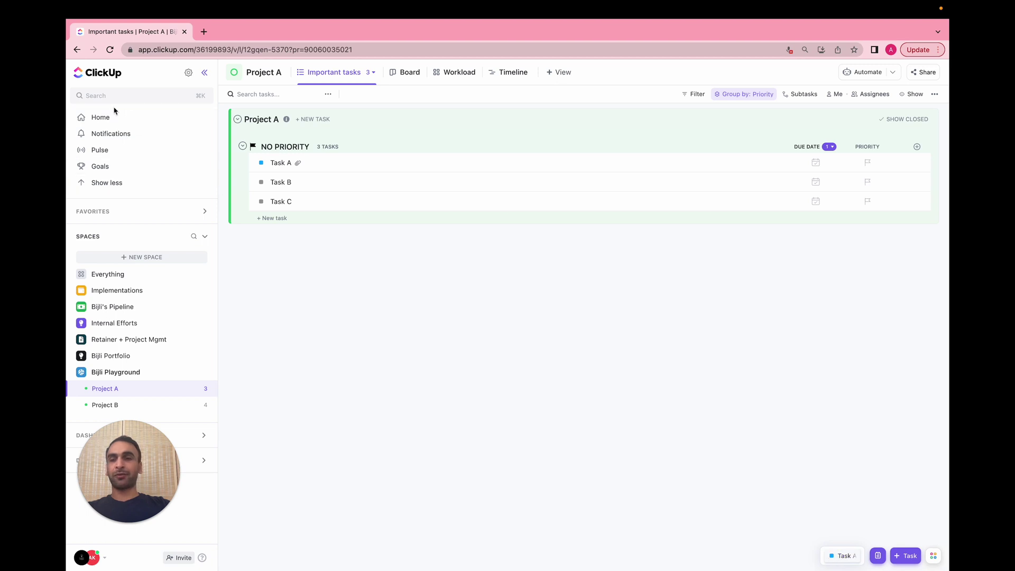
Step: Go Home and open the Time Tracking dashboard
click(121, 118)
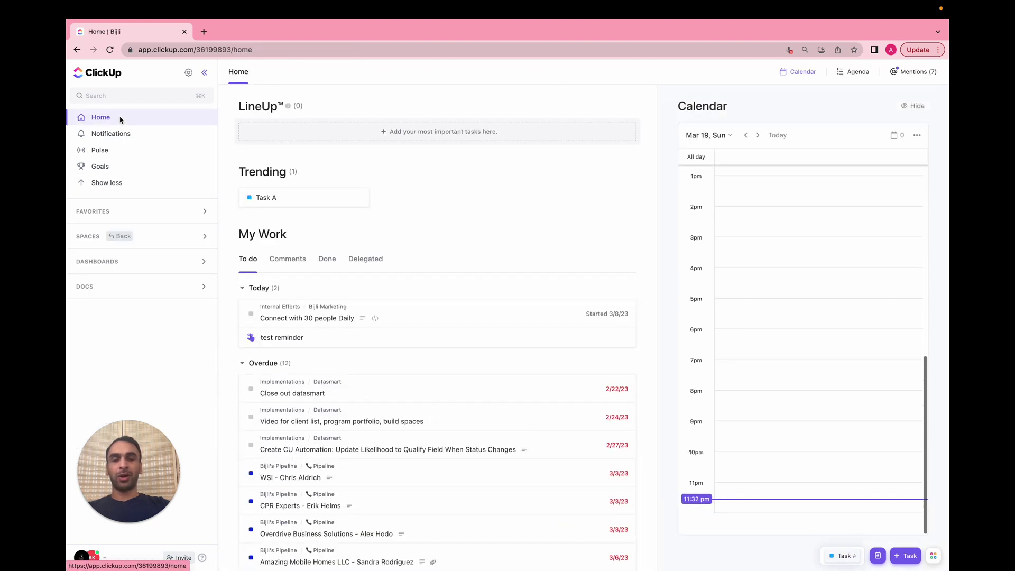
click(171, 264)
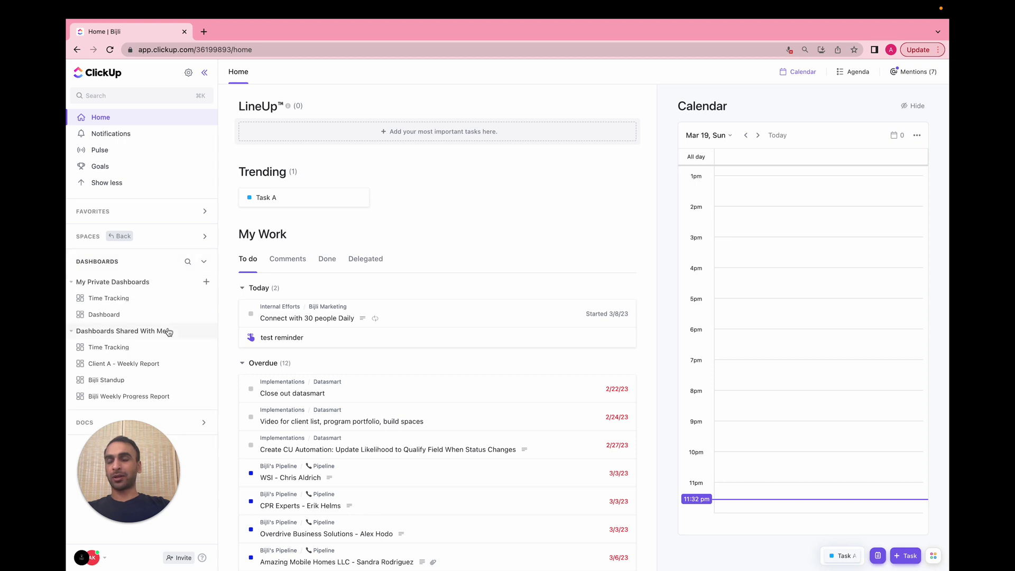
click(162, 299)
Step: Open Bijli Portfolio's Marketing Templates list and bring Task A back from the tray
click(170, 239)
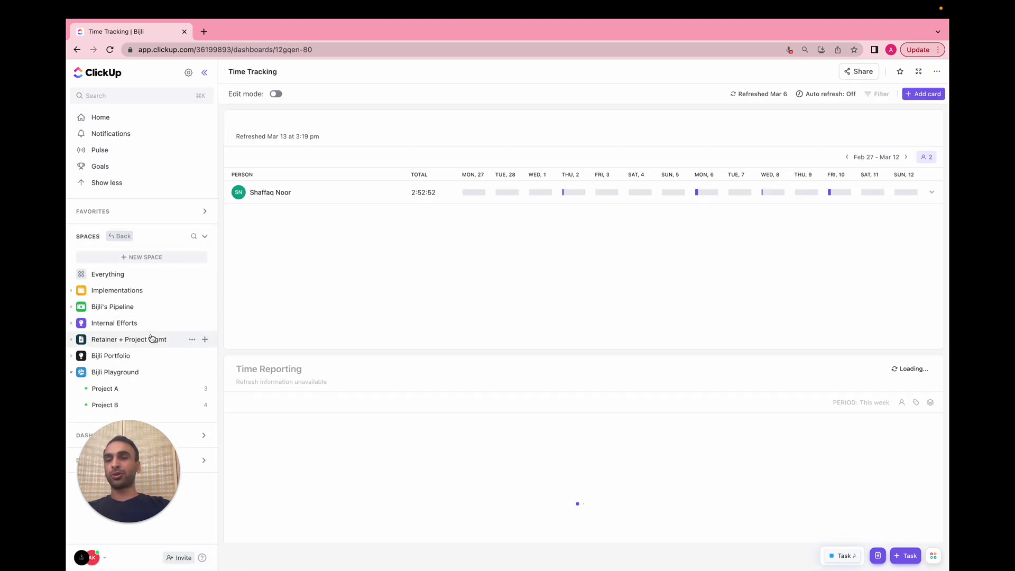
click(151, 357)
click(152, 376)
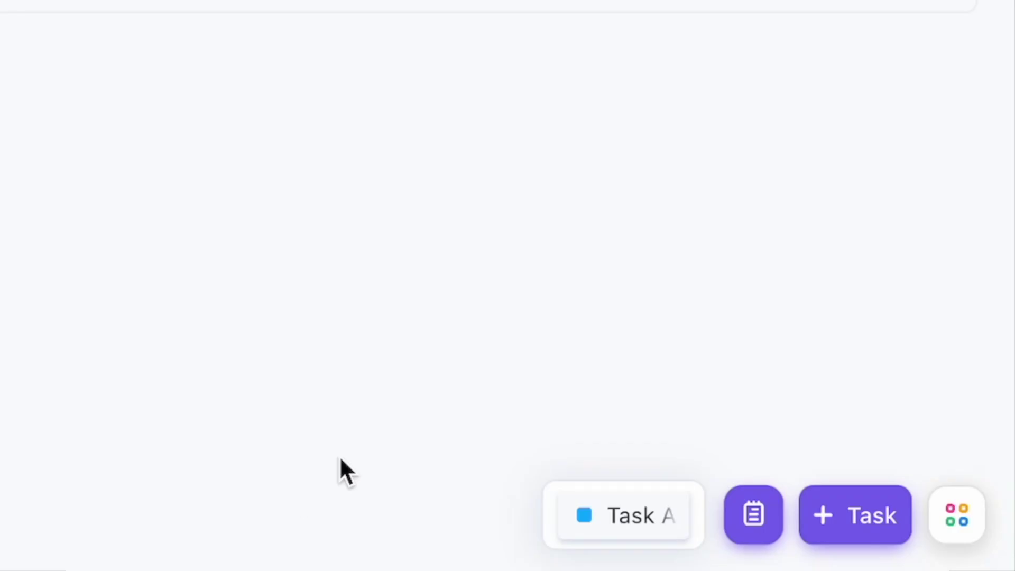
click(626, 520)
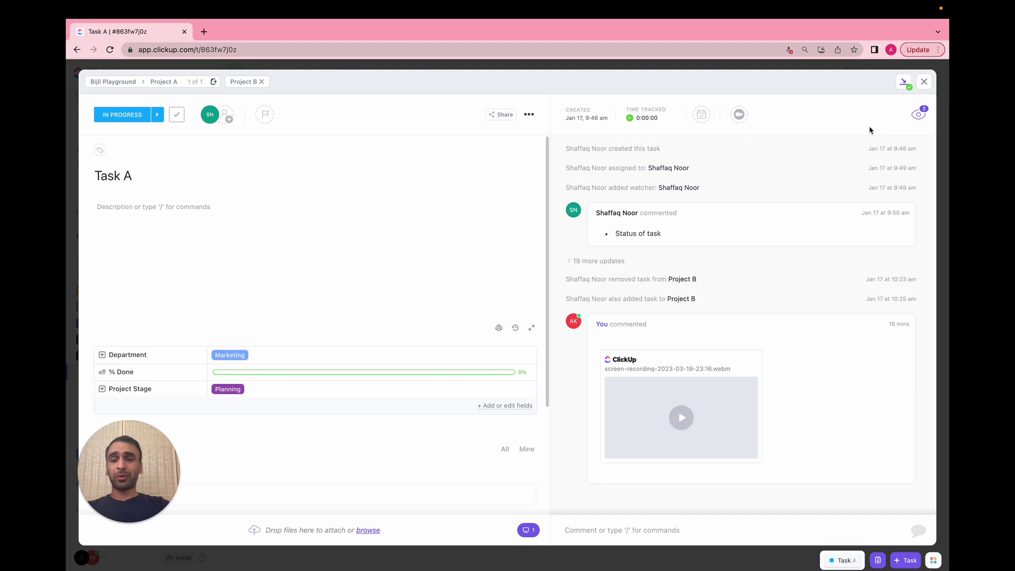
Step: Park Task A and the Customer Focus Groups task in the task tray
click(924, 82)
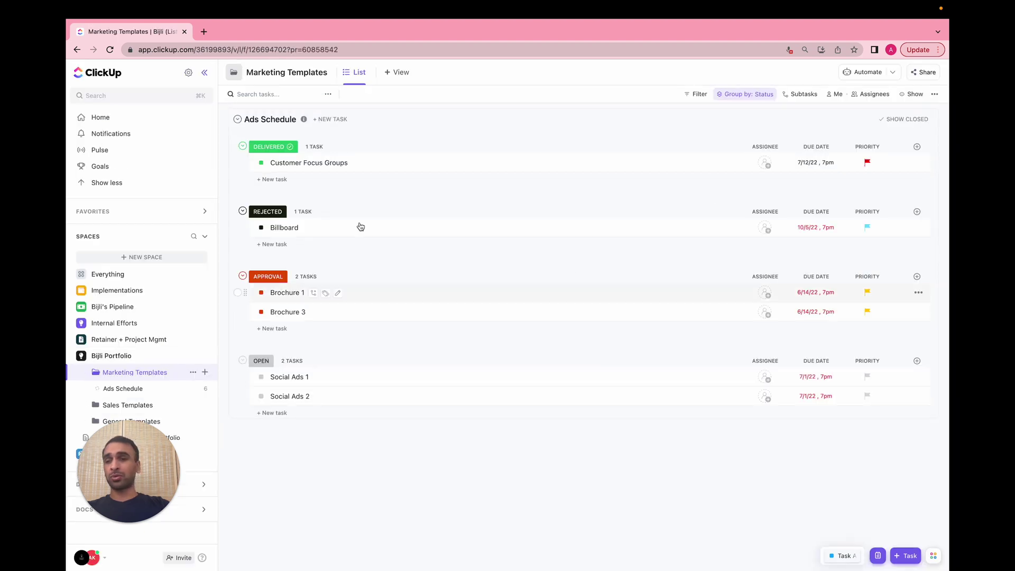
click(443, 162)
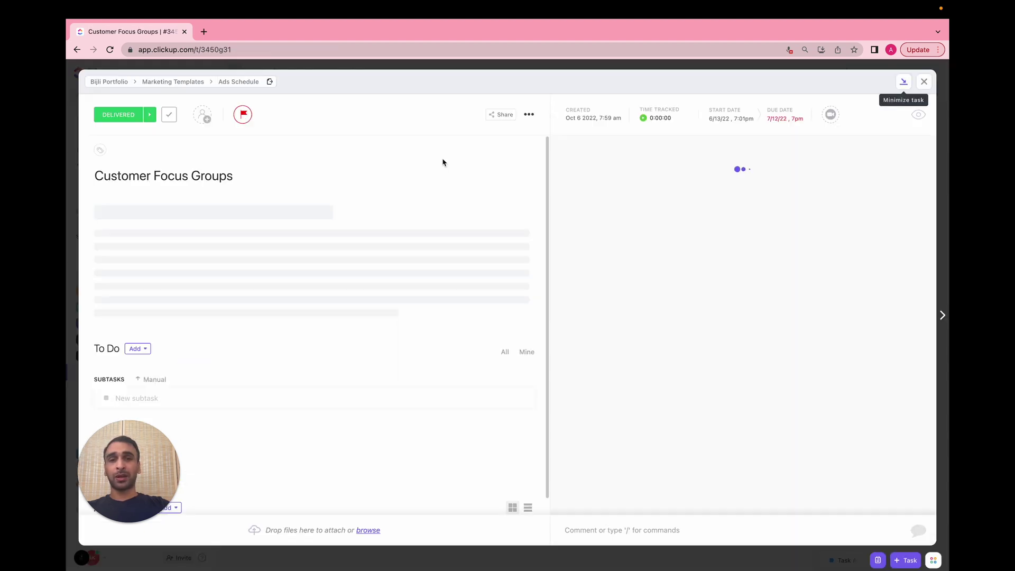
click(904, 83)
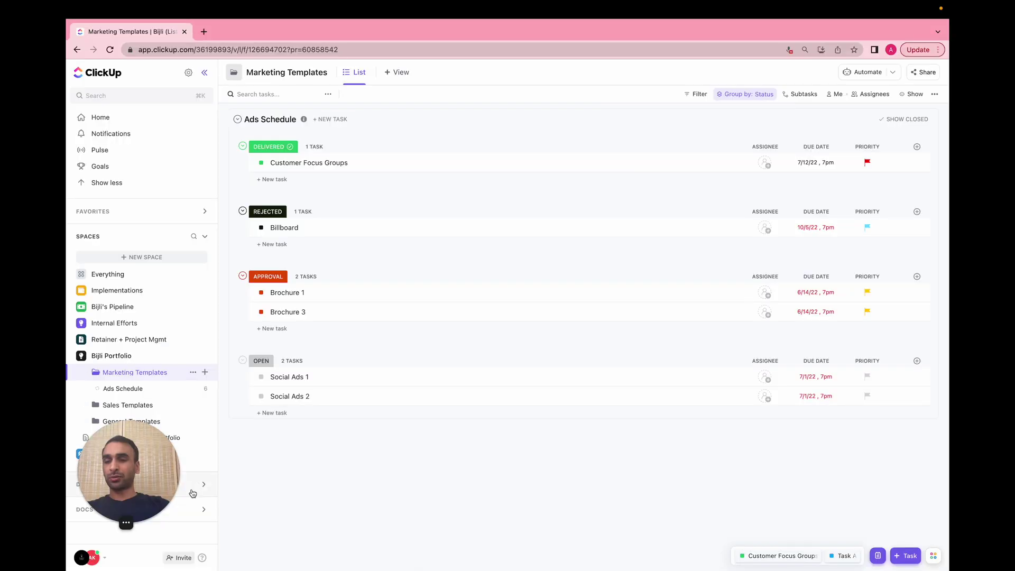
Step: Reopen Task A from the tray, then open it again from the Project A list
click(191, 489)
click(136, 245)
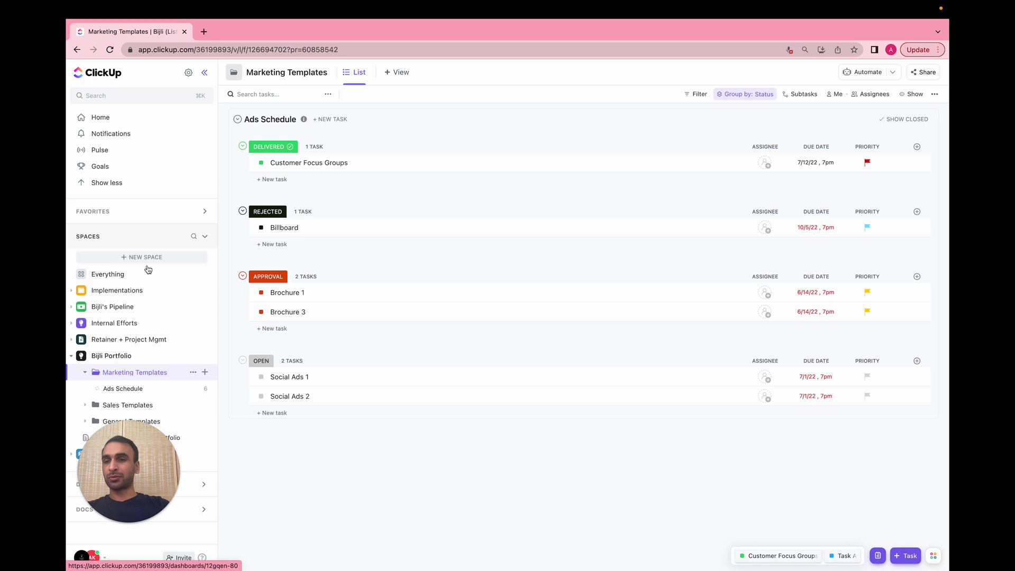
click(843, 555)
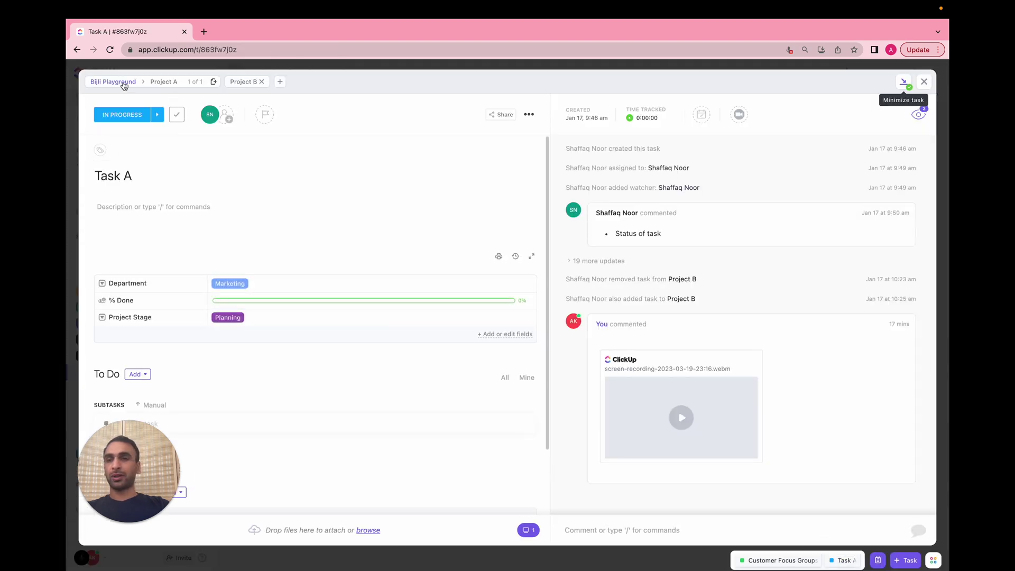
click(160, 84)
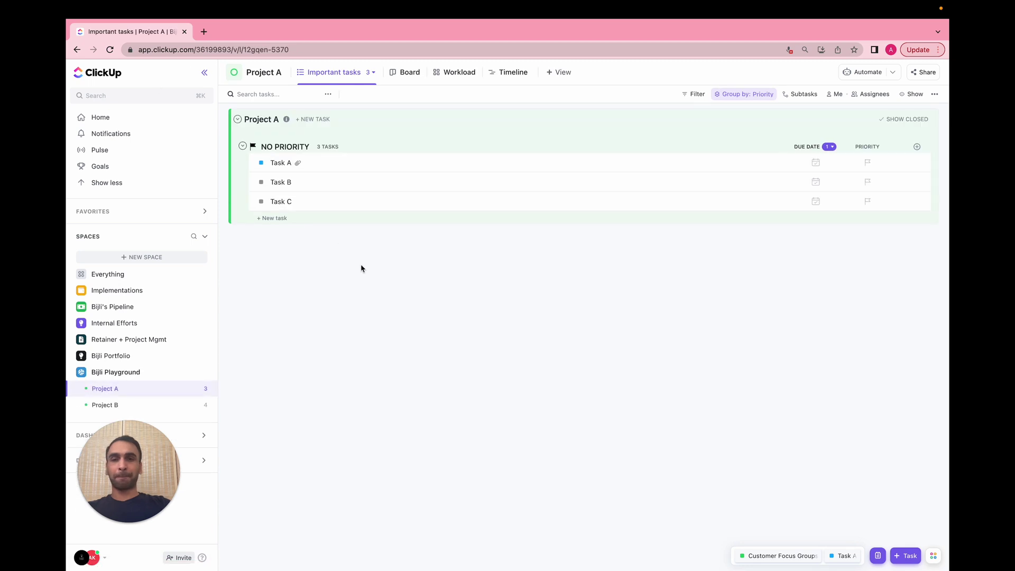
click(512, 171)
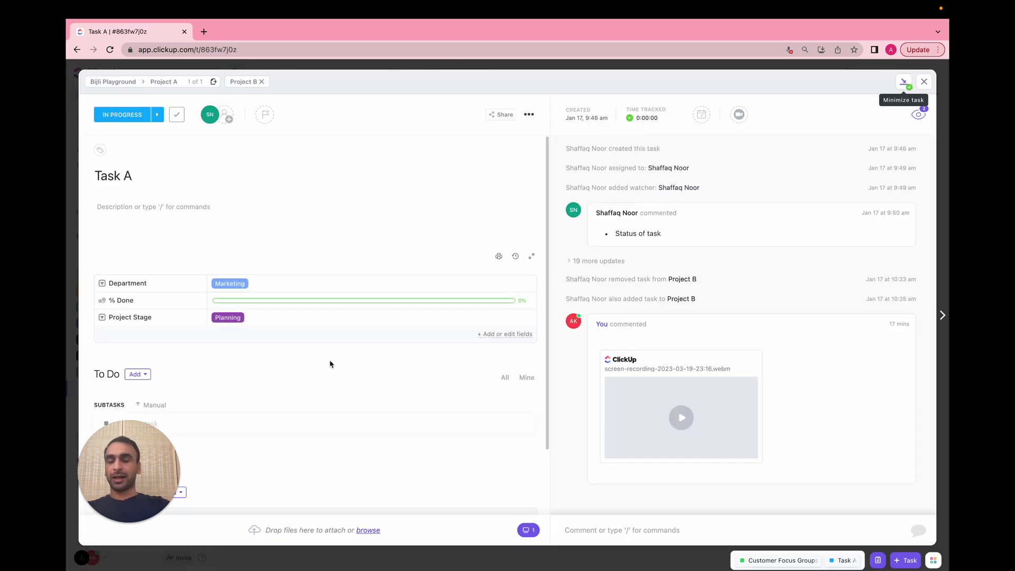
Step: Send Task A's attached Standard SOPs doc to the tray, then close Task A
scroll(331, 364, down, 3)
mouse_move(261, 447)
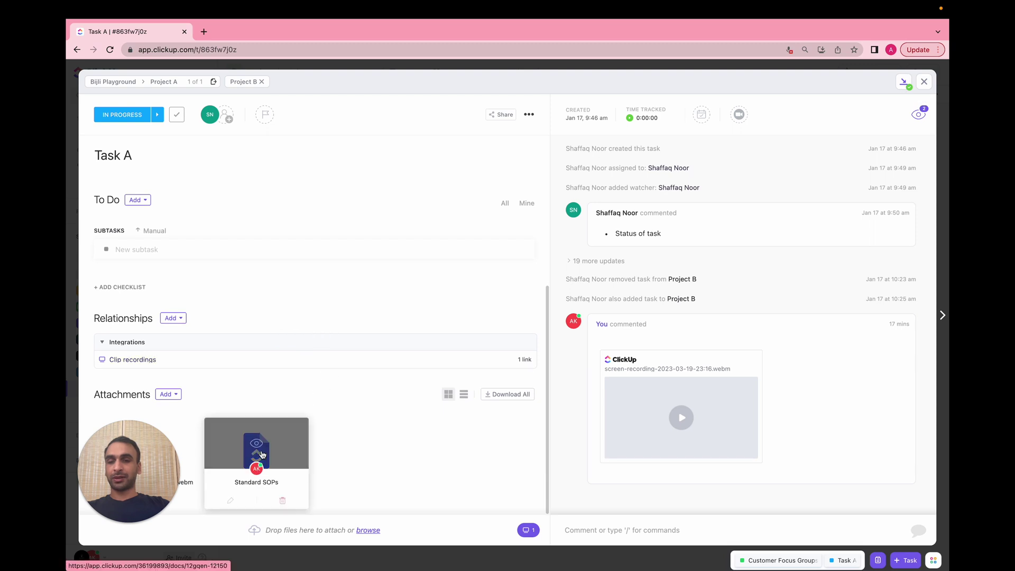
click(276, 450)
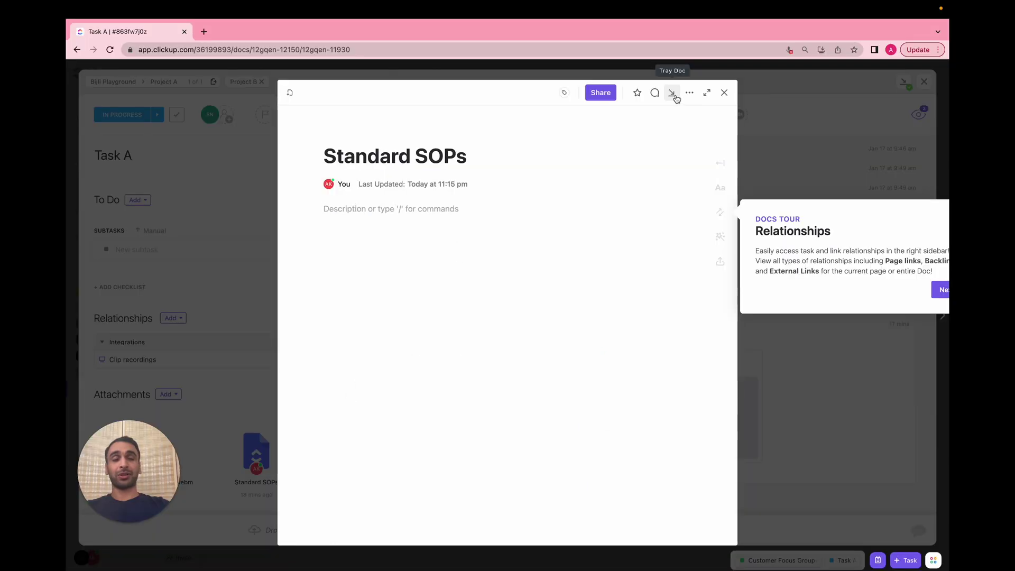
click(469, 176)
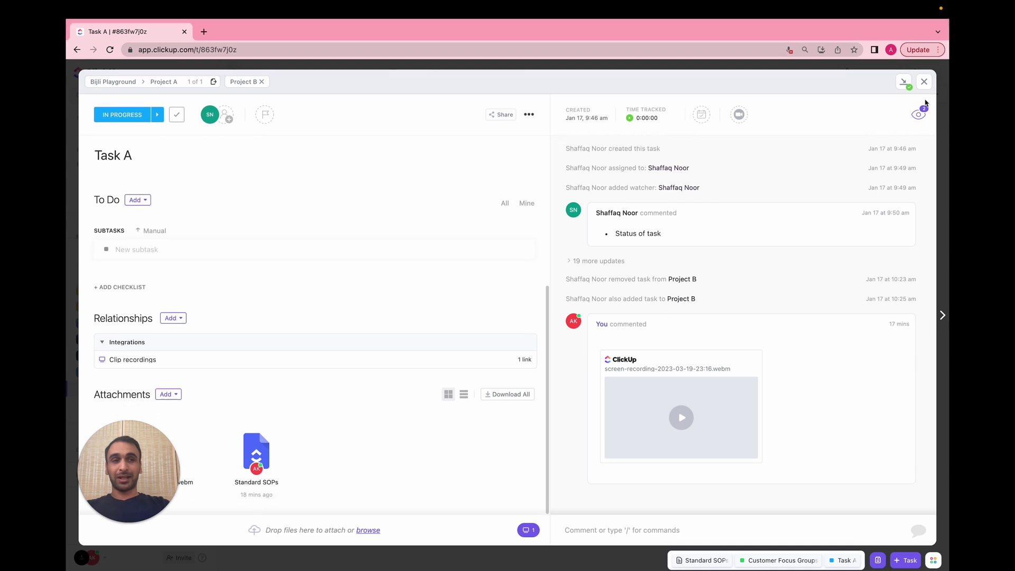
click(924, 81)
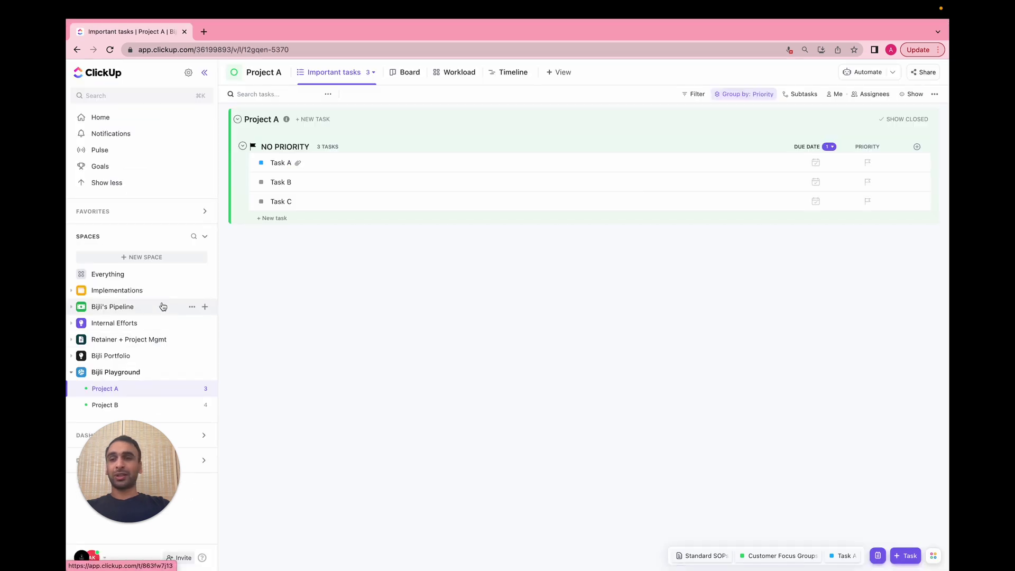
Step: From Home, briefly open and close the Standard SOPs doc from the tray
click(118, 121)
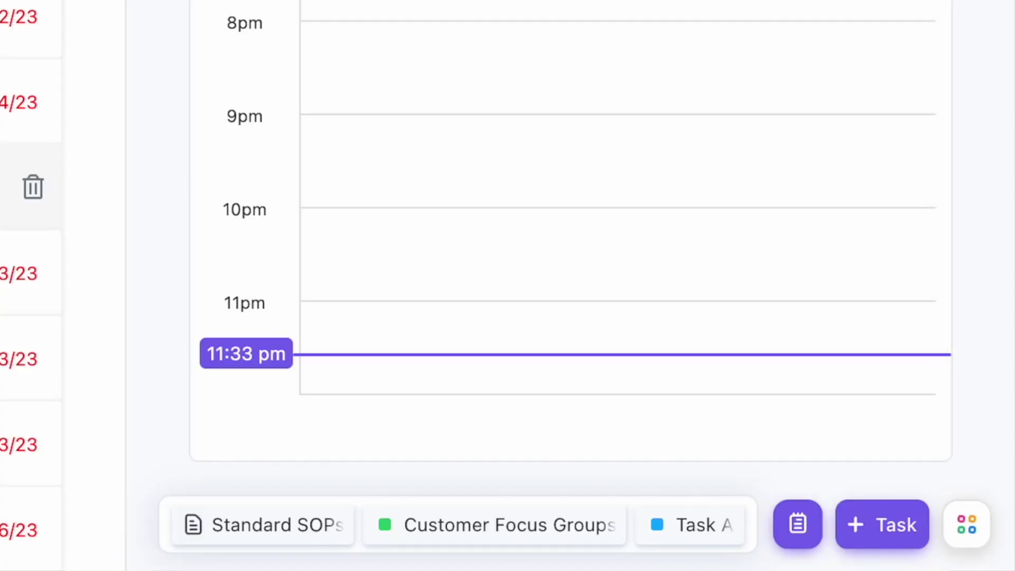
click(268, 512)
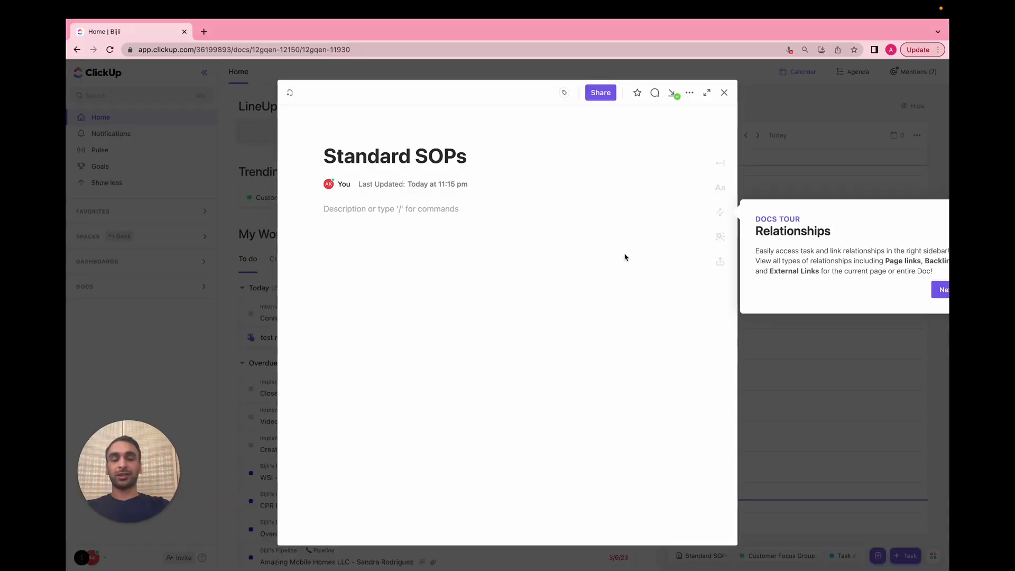
click(724, 92)
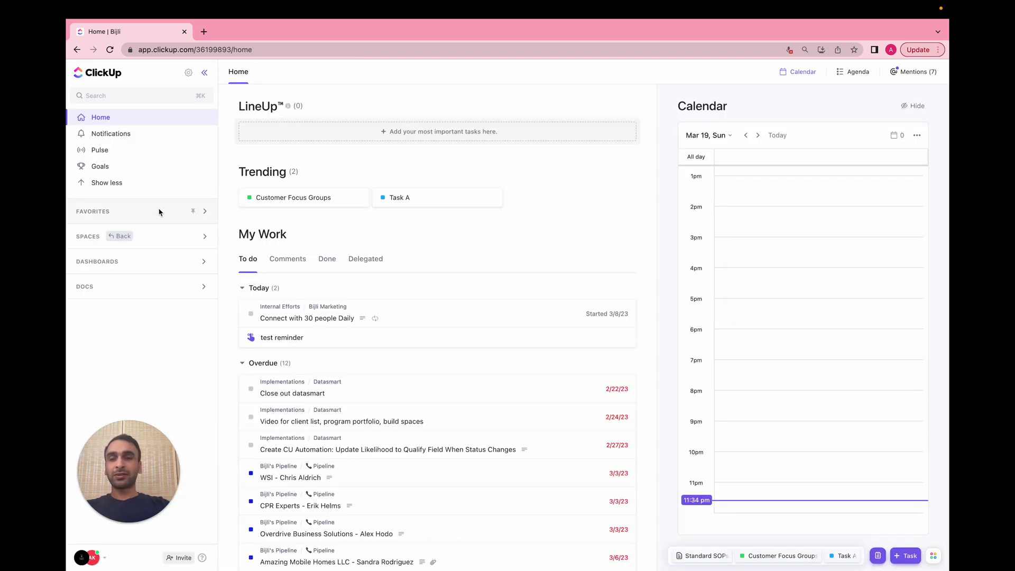
Step: Expand Spaces, reopen Task A from the tray and go to its Project A list
click(165, 247)
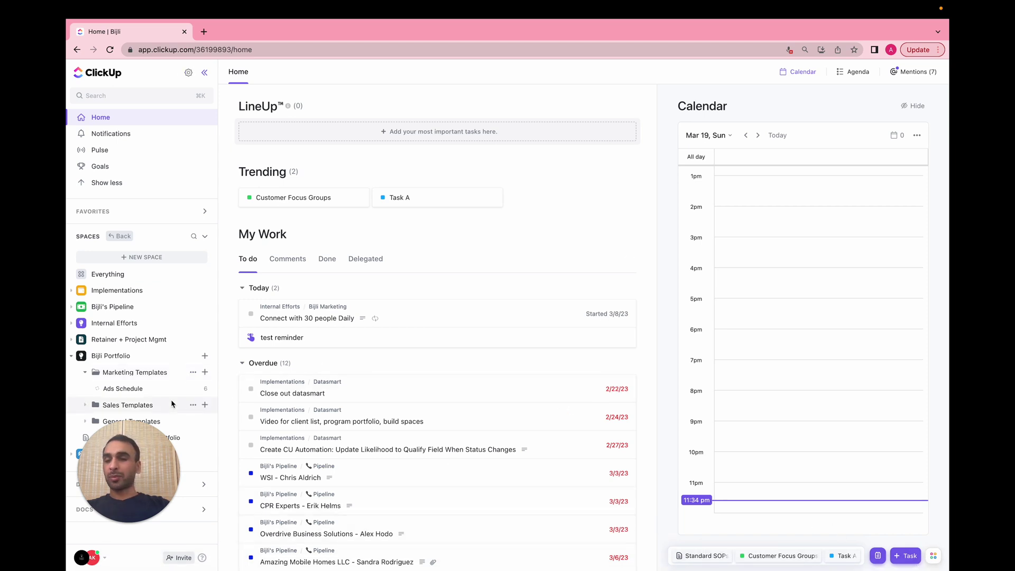
click(190, 455)
key(Escape)
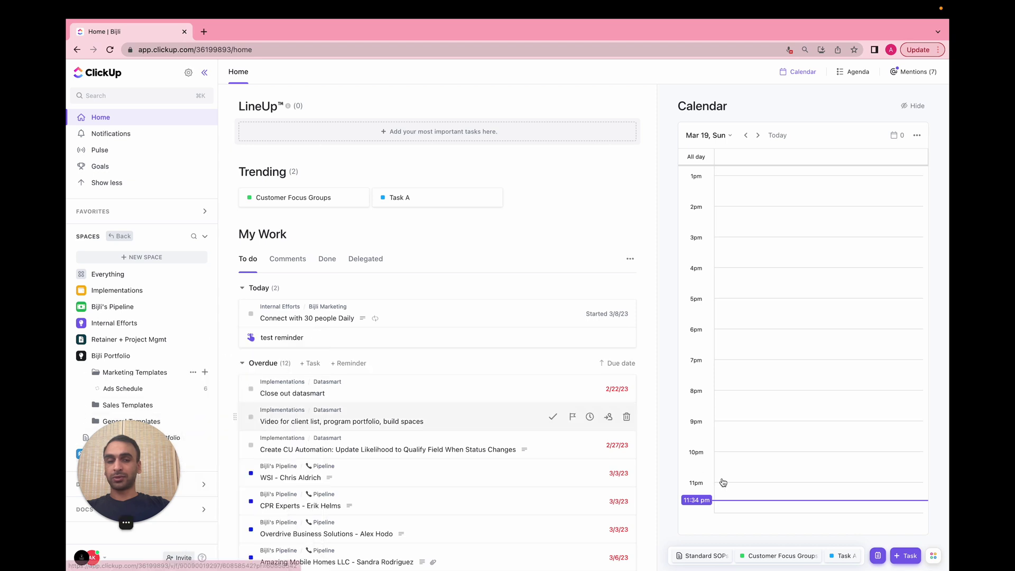
click(845, 555)
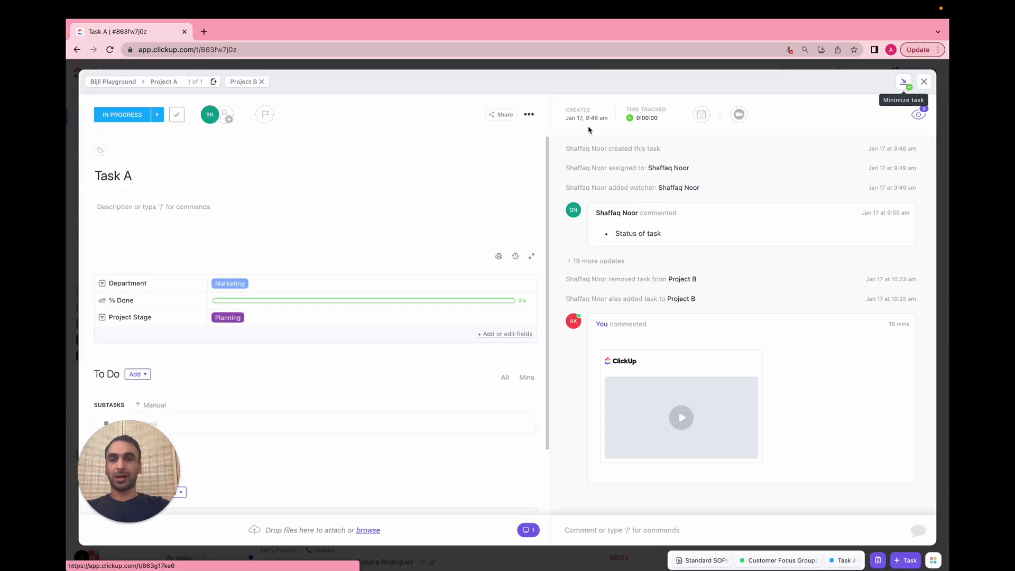
click(167, 82)
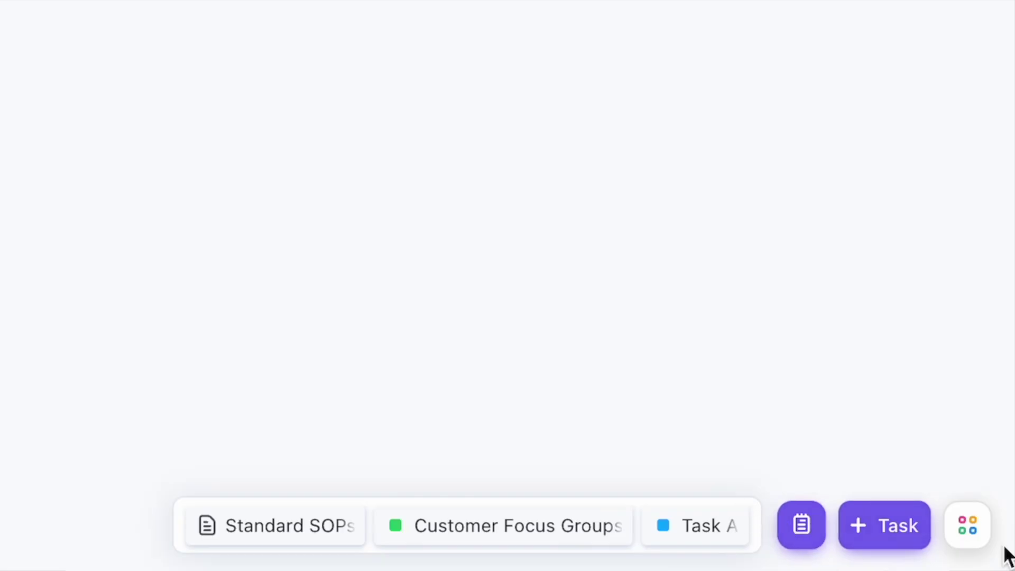
Step: Open the Notepad showing TO-DO, My to do list, Important notes and SOPs
click(978, 535)
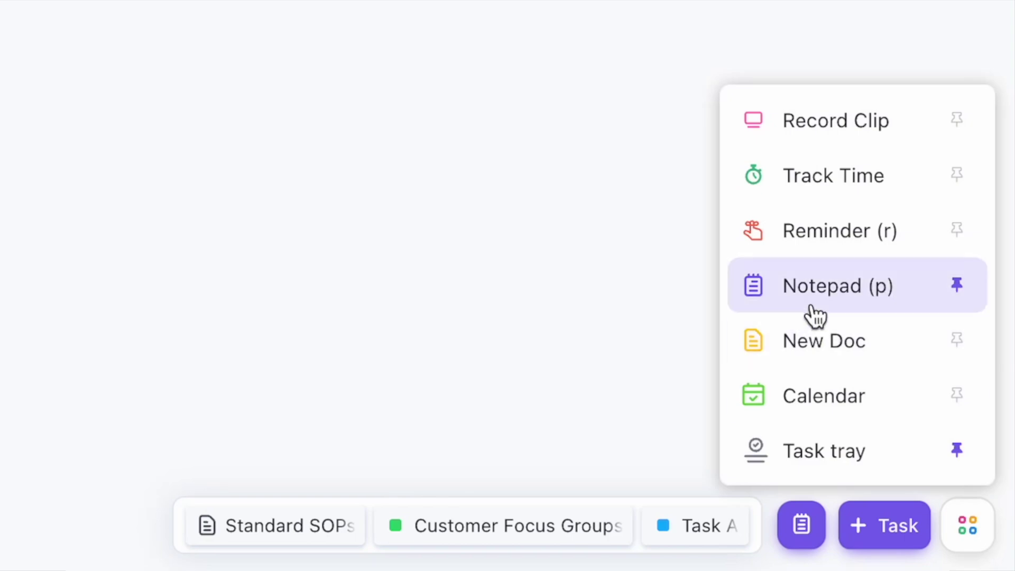
click(532, 274)
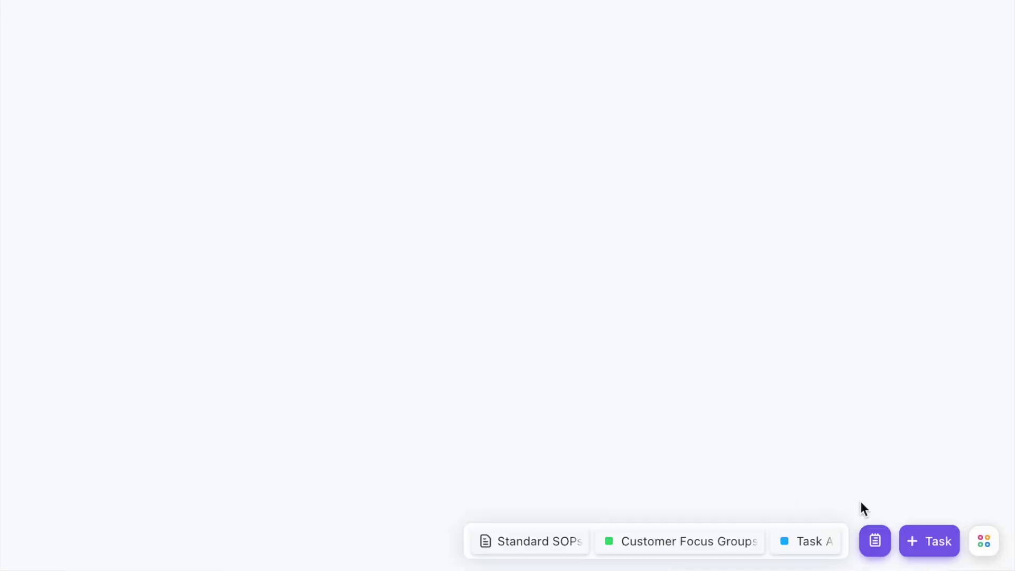
click(886, 552)
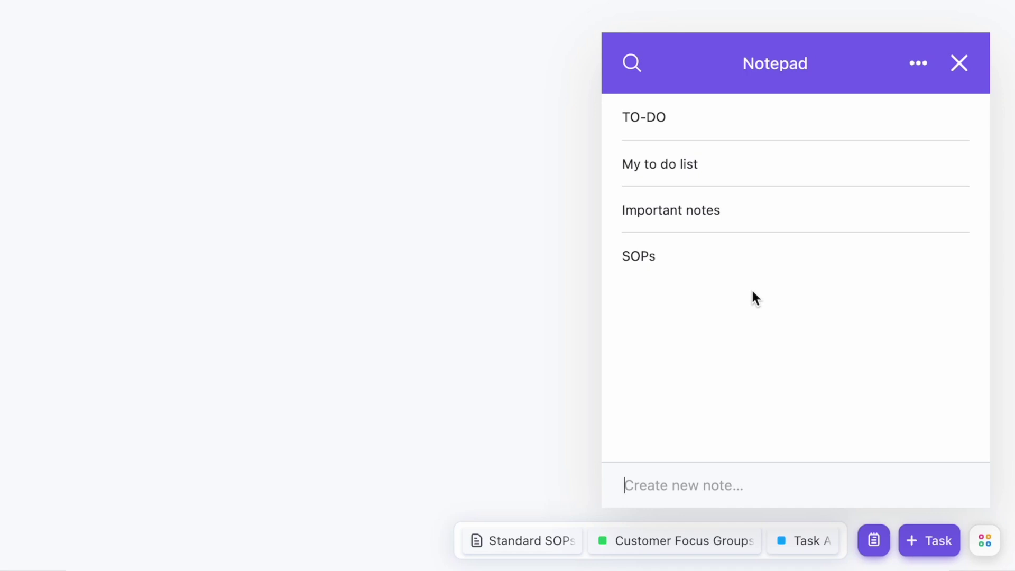
Step: Type a numbered list 'Contact', 'Nuture lead', 'Close sale' into the Important notes note
click(738, 211)
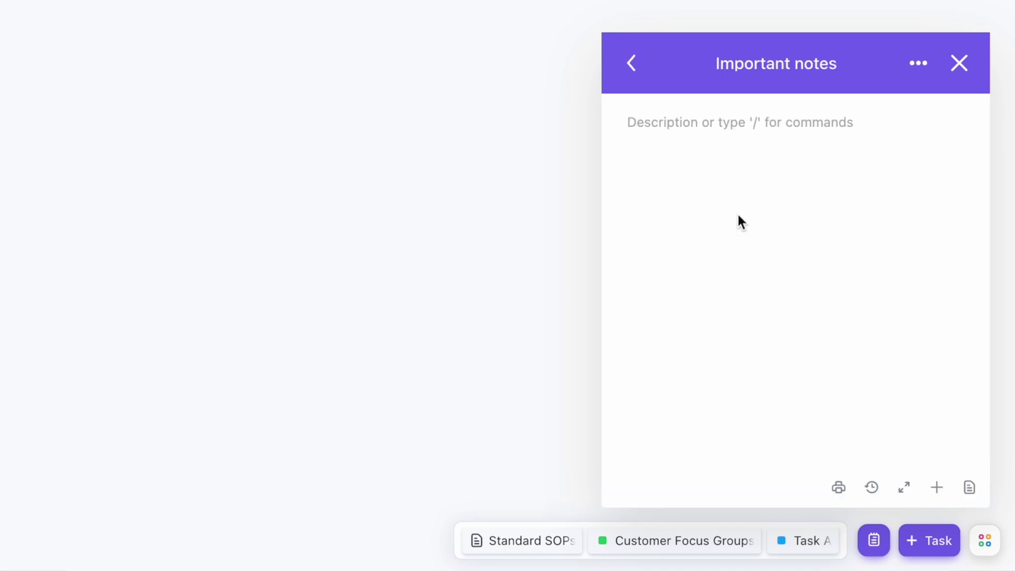
click(720, 126)
text(1.)
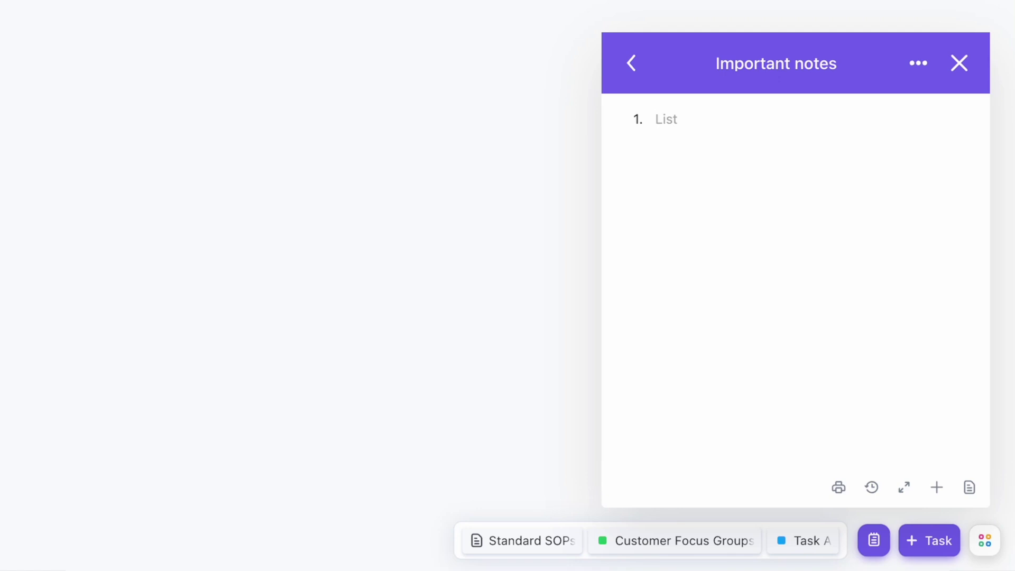
text(Contact)
key(Return)
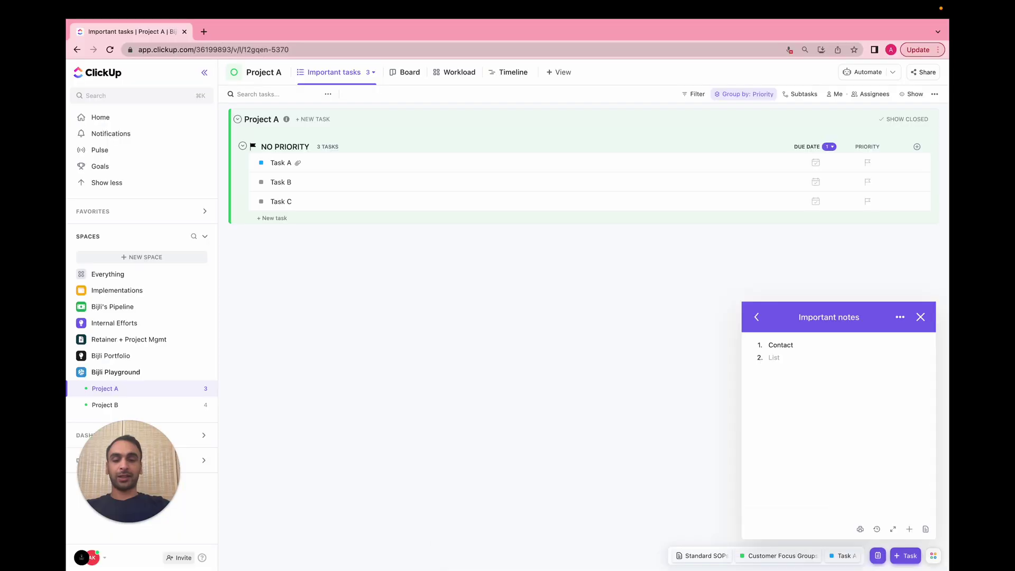
text(Nuture lead)
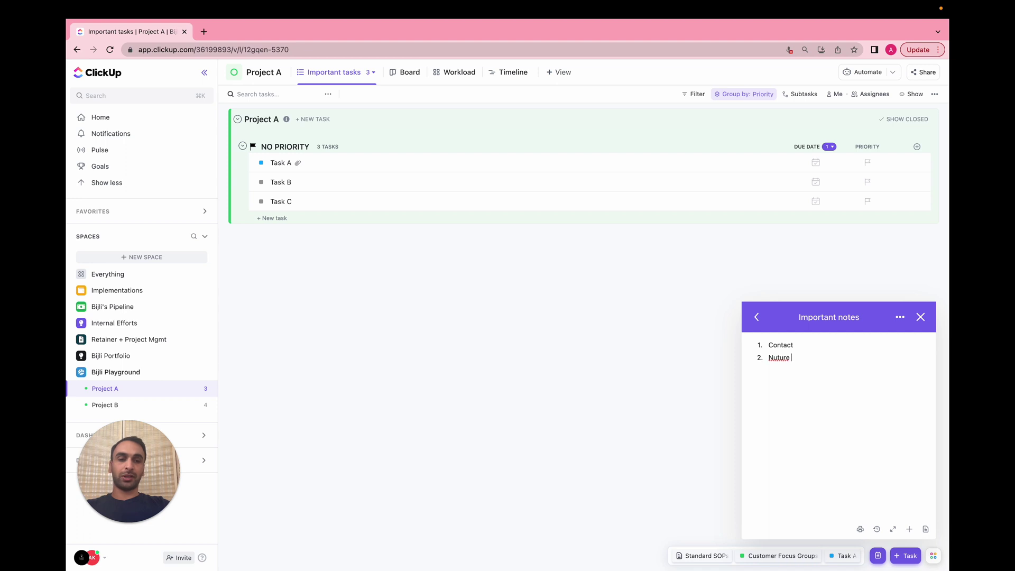
key(Return)
text(Closae)
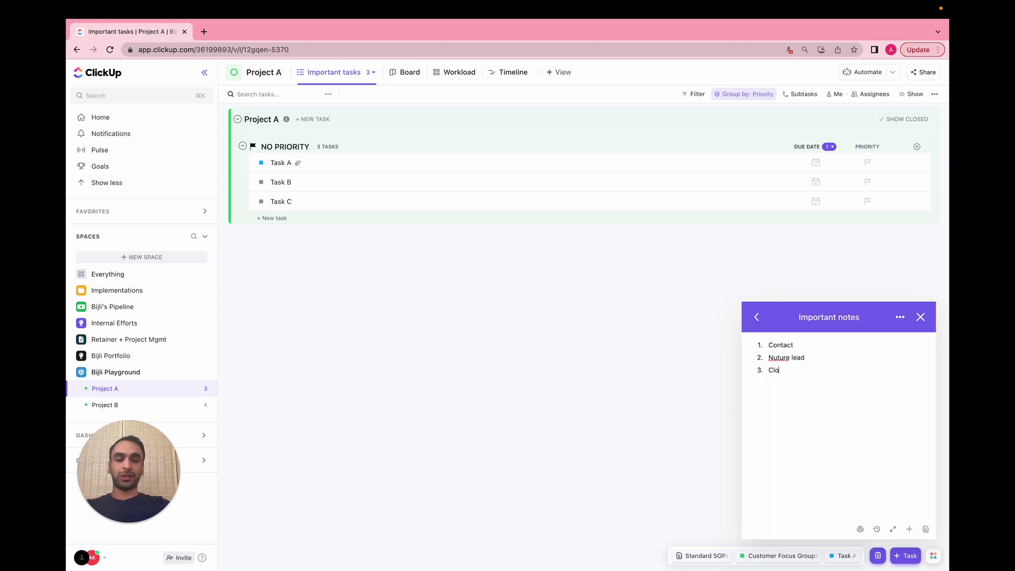
key(BackSpace)
key(BackSpace)
key(BackSpace)
text(se sale)
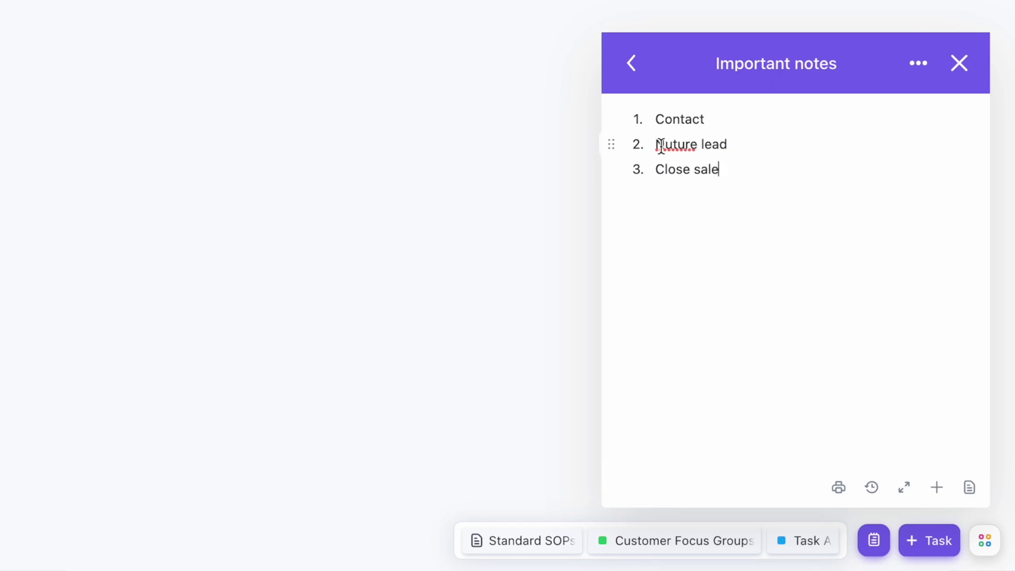
Step: Correct 'Nuture' to 'Nurture' and return to the notes list
double_click(680, 147)
right_click(680, 148)
click(701, 161)
click(674, 147)
key(BackSpace)
text(ur)
click(635, 75)
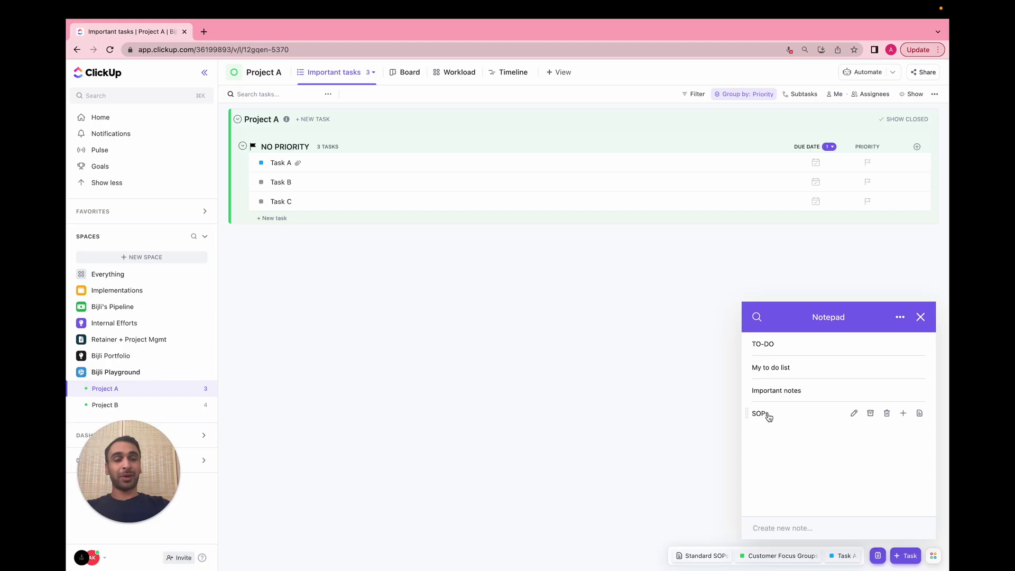
click(676, 283)
click(657, 99)
click(784, 392)
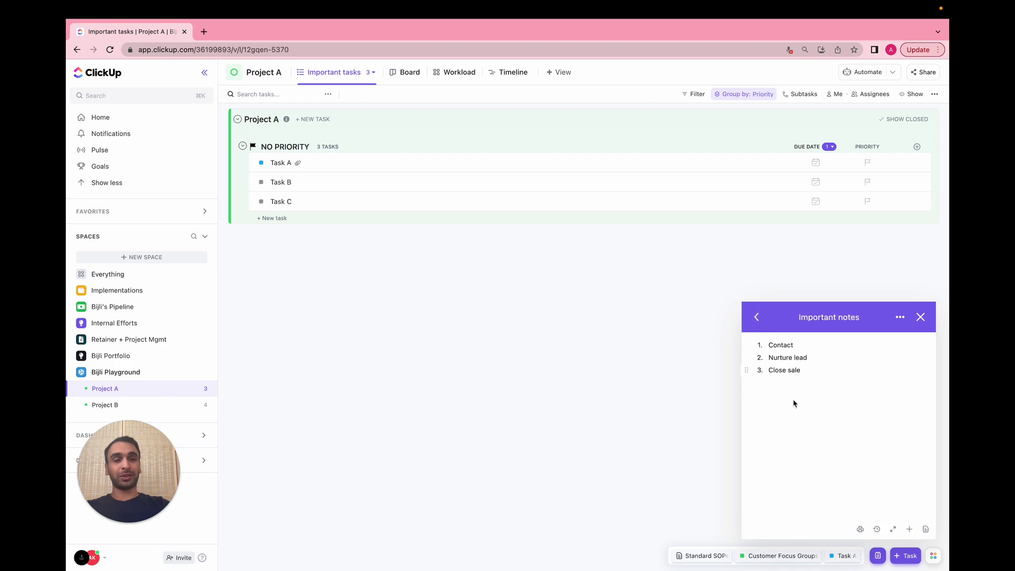
click(757, 316)
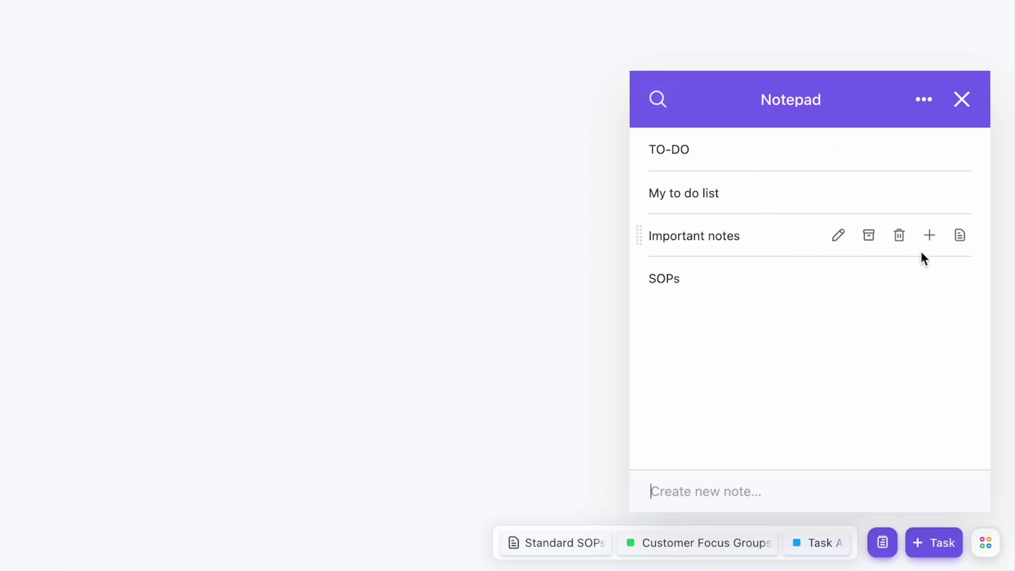
click(929, 236)
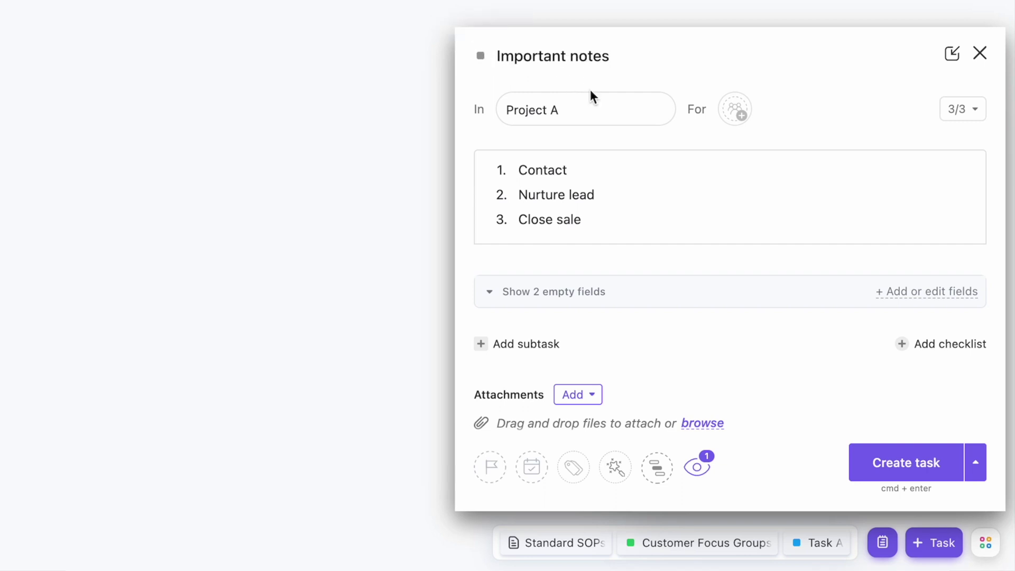
click(981, 57)
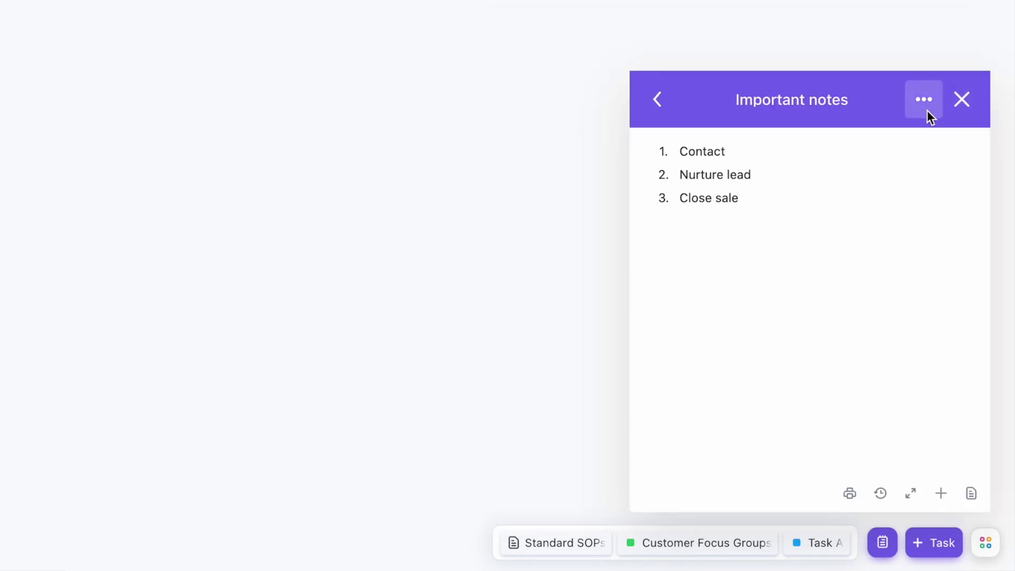
click(657, 99)
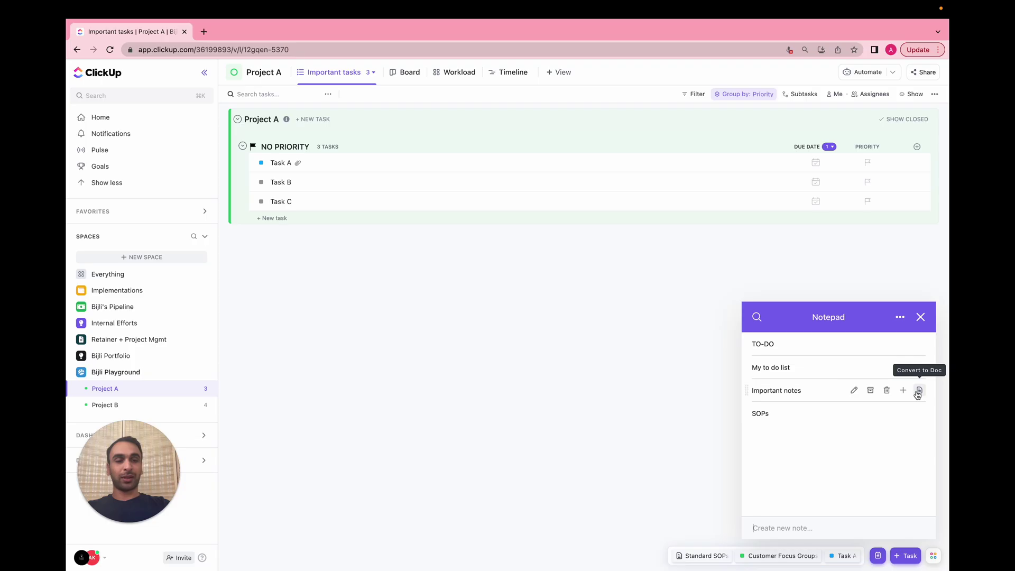
click(958, 237)
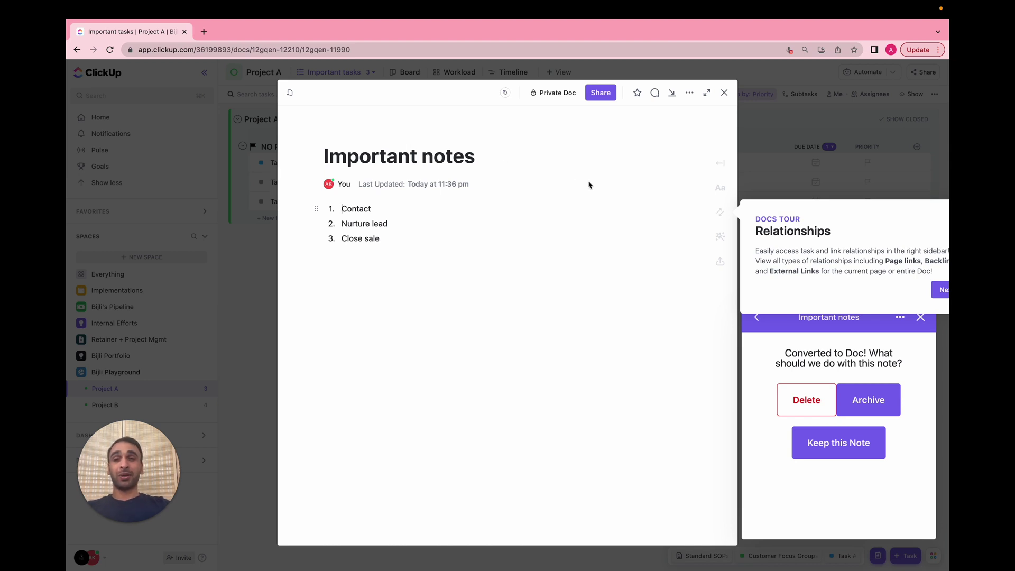
Step: Close the new Important notes doc and the Notepad, back on Project A's list
click(724, 93)
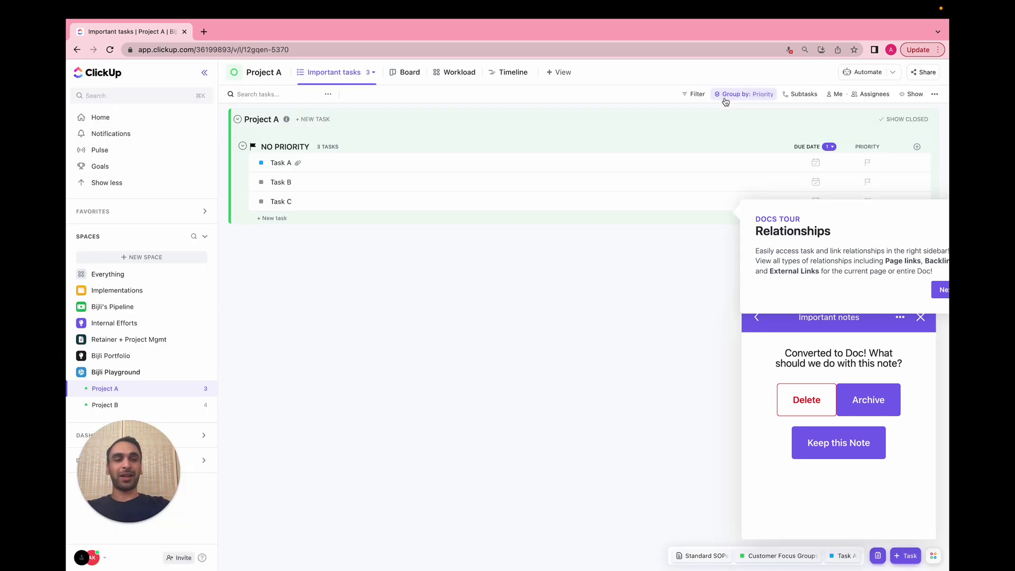
click(757, 318)
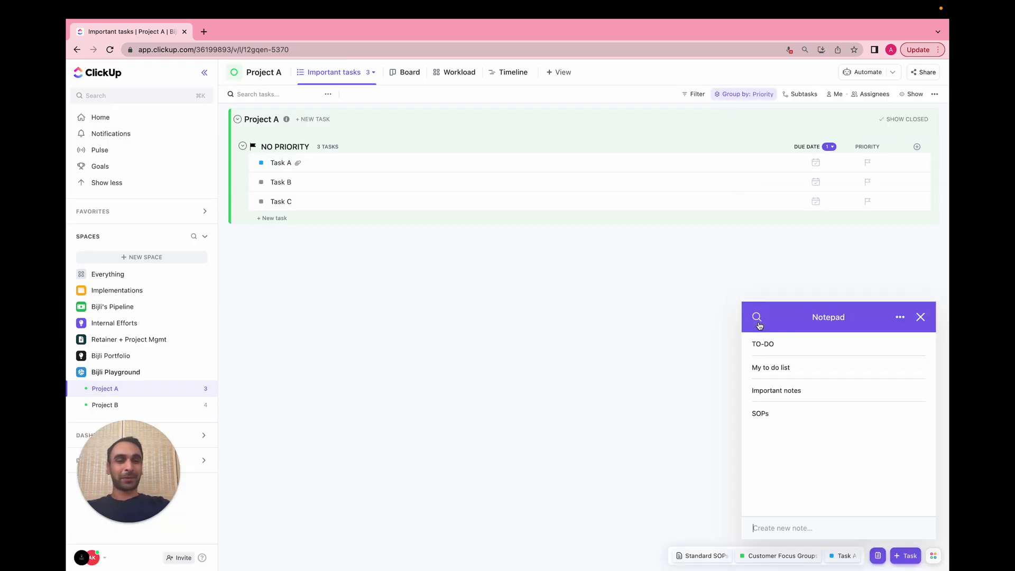
click(920, 318)
Step: Pin Record Clip, Track Time and Reminder to the quick-action tray
click(933, 554)
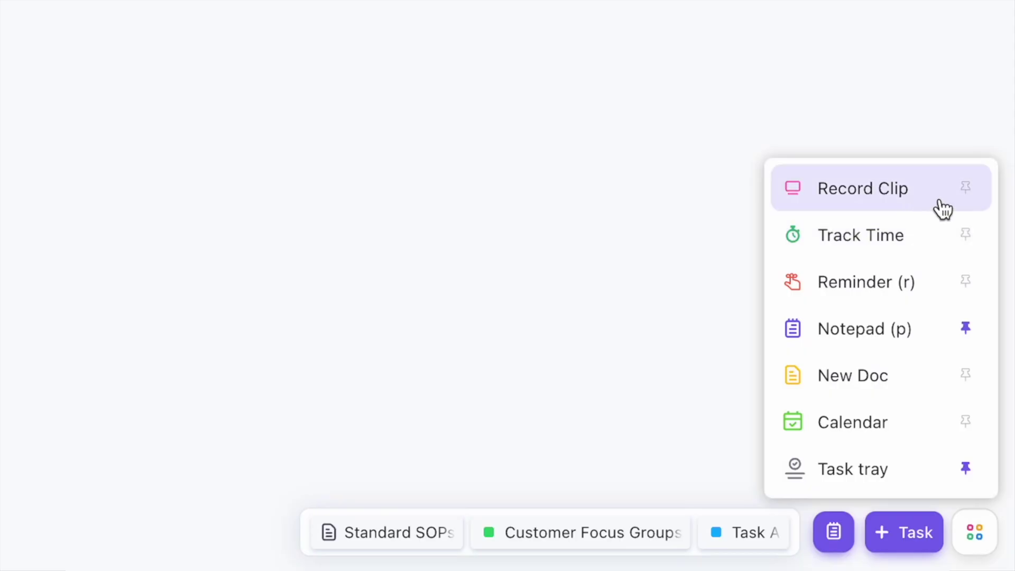
click(971, 193)
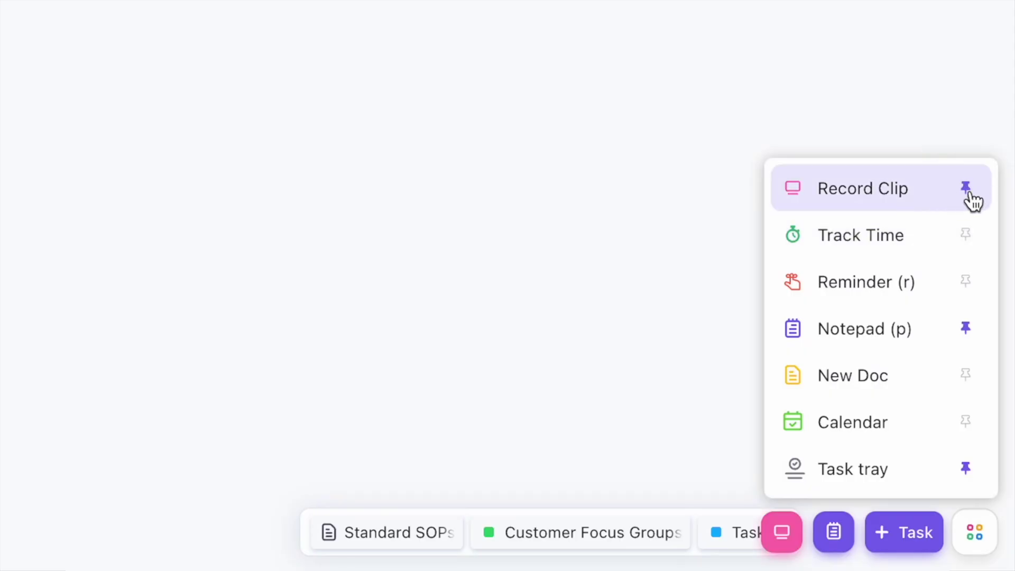
click(967, 238)
click(967, 285)
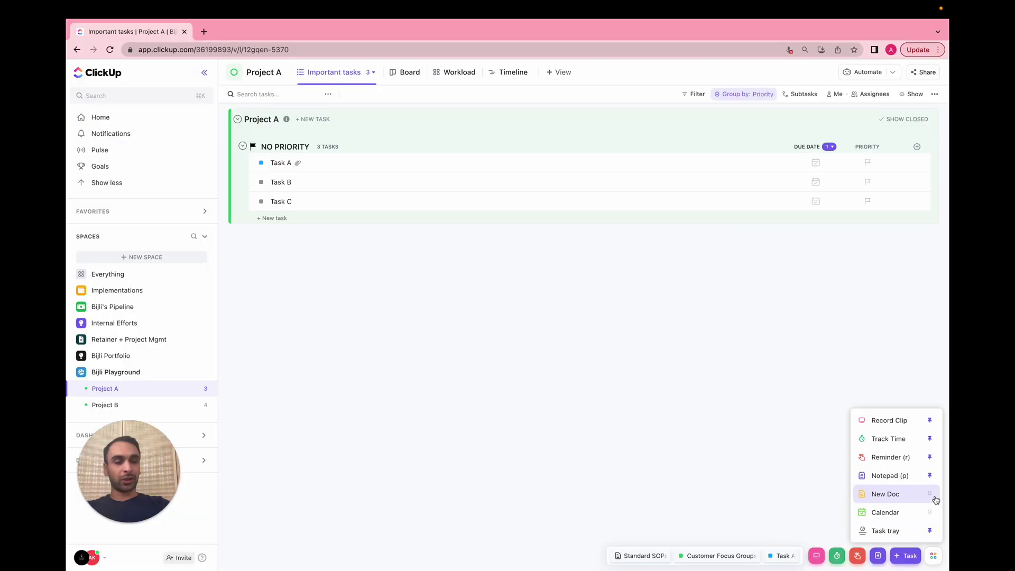
Step: After briefly opening a blank doc, pin New Doc and Calendar to the tray and go Home
click(935, 499)
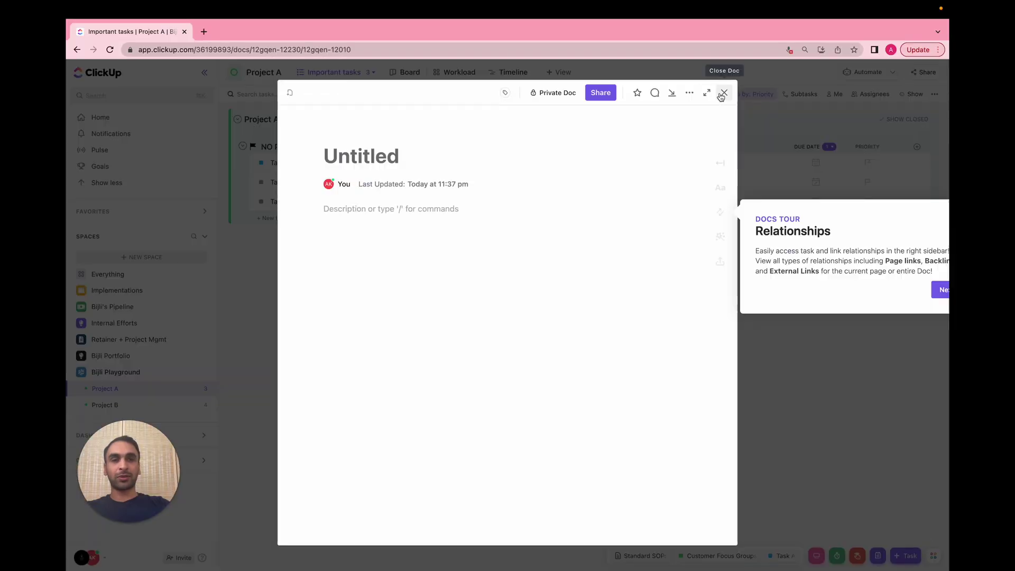
click(722, 94)
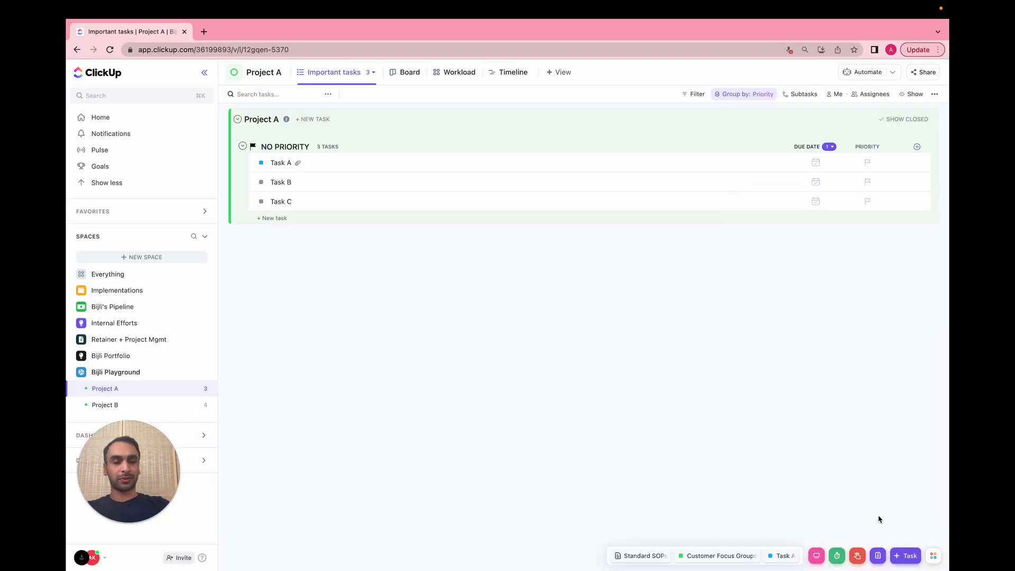
click(934, 555)
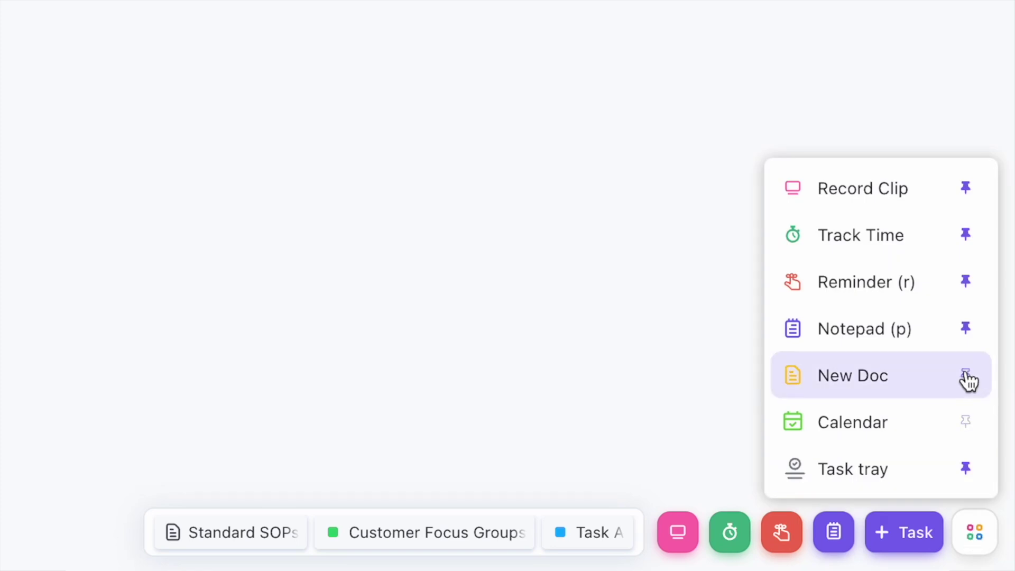
click(965, 376)
click(965, 422)
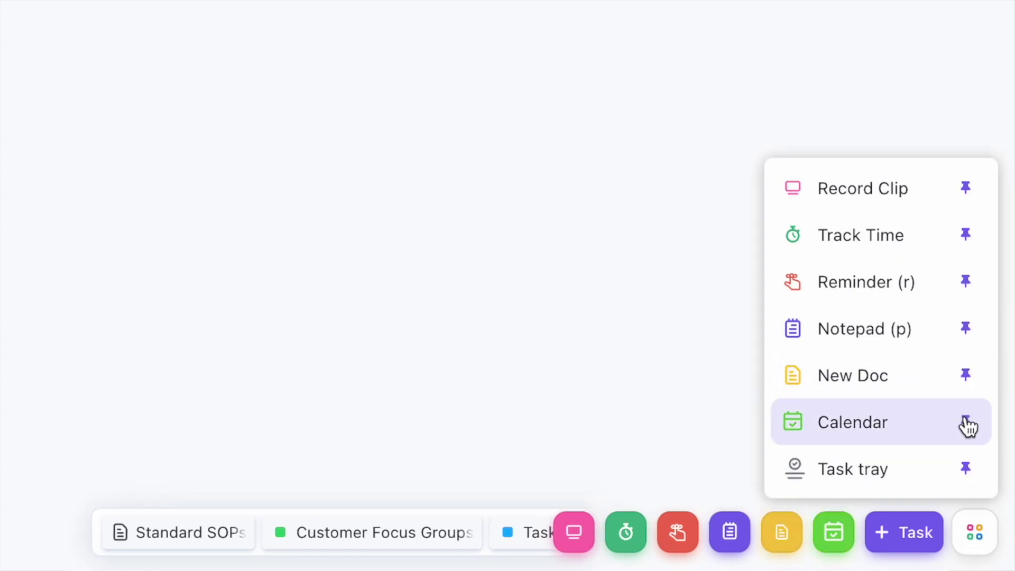
click(597, 313)
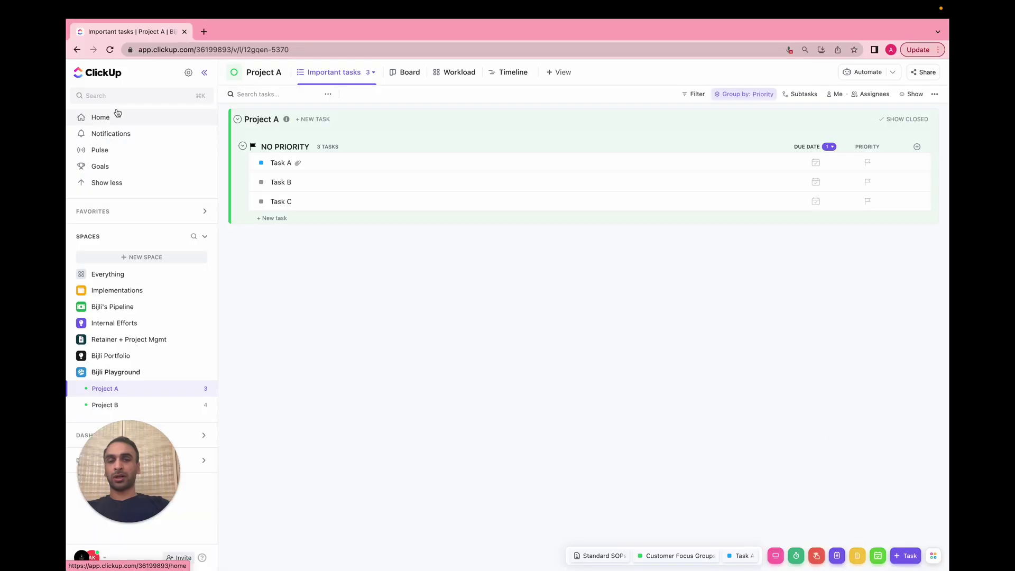
click(118, 113)
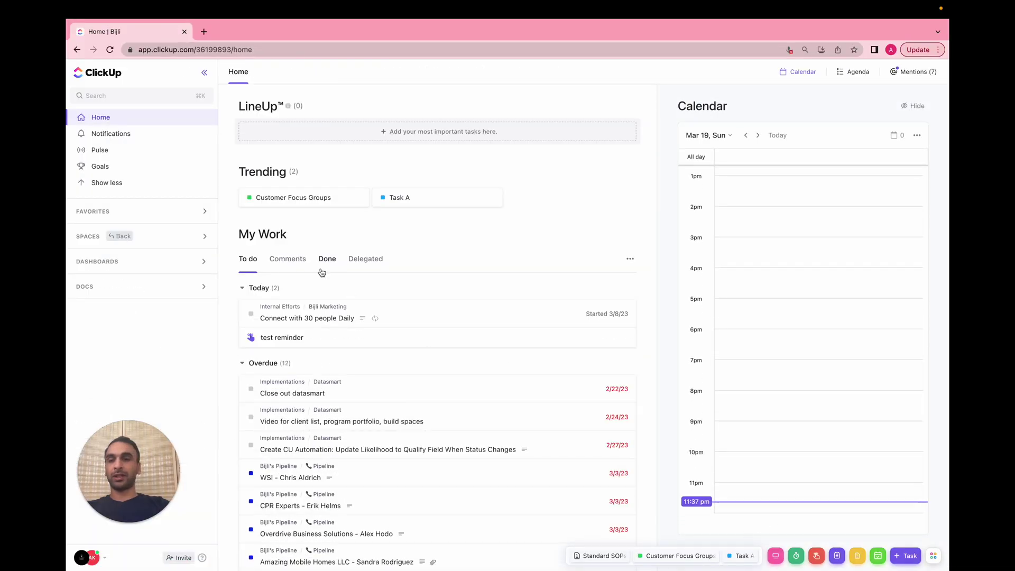
Step: Open Task A from the bottom tray and close it to land on Project A's Important tasks list
click(158, 245)
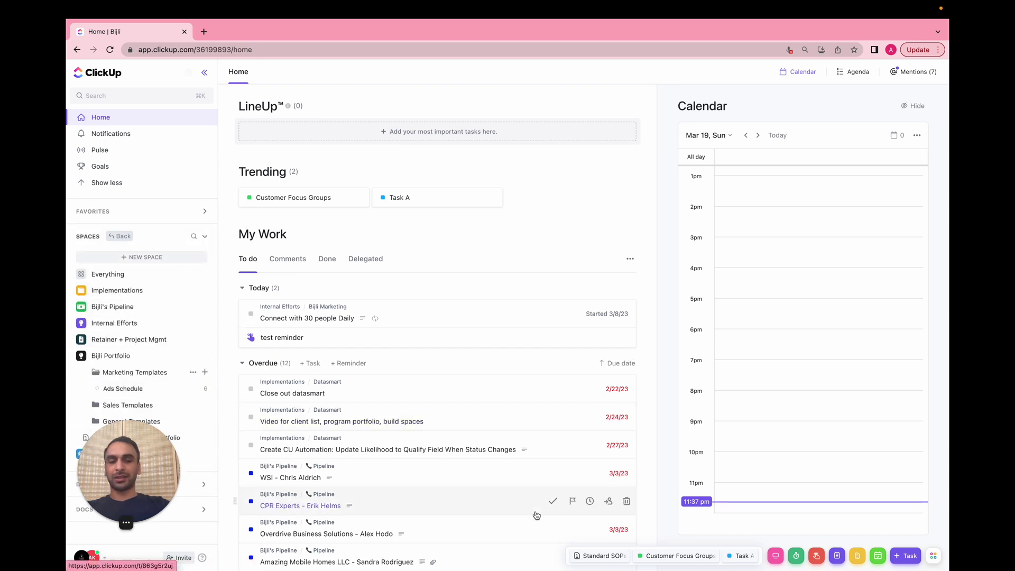
click(737, 558)
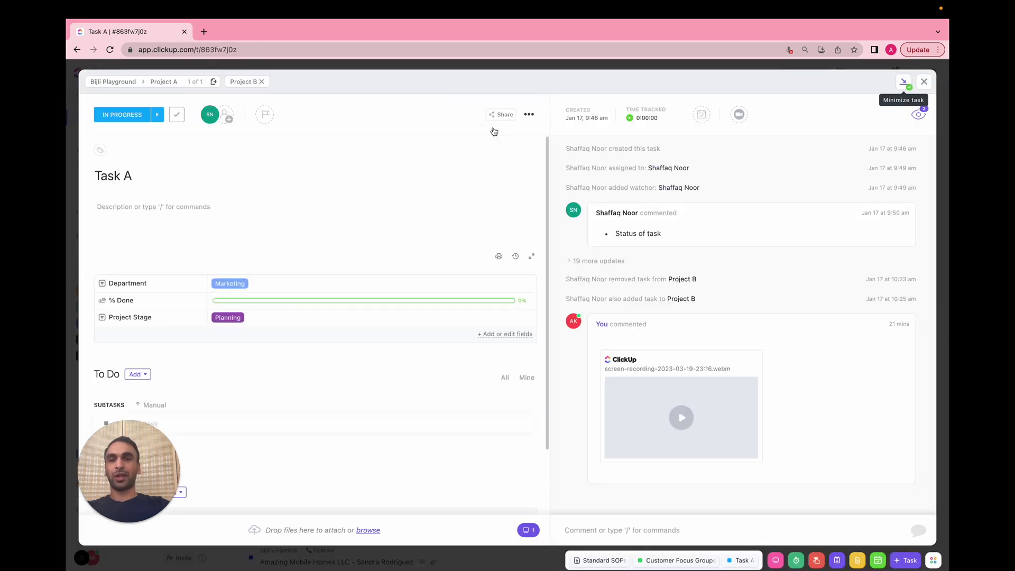
click(168, 82)
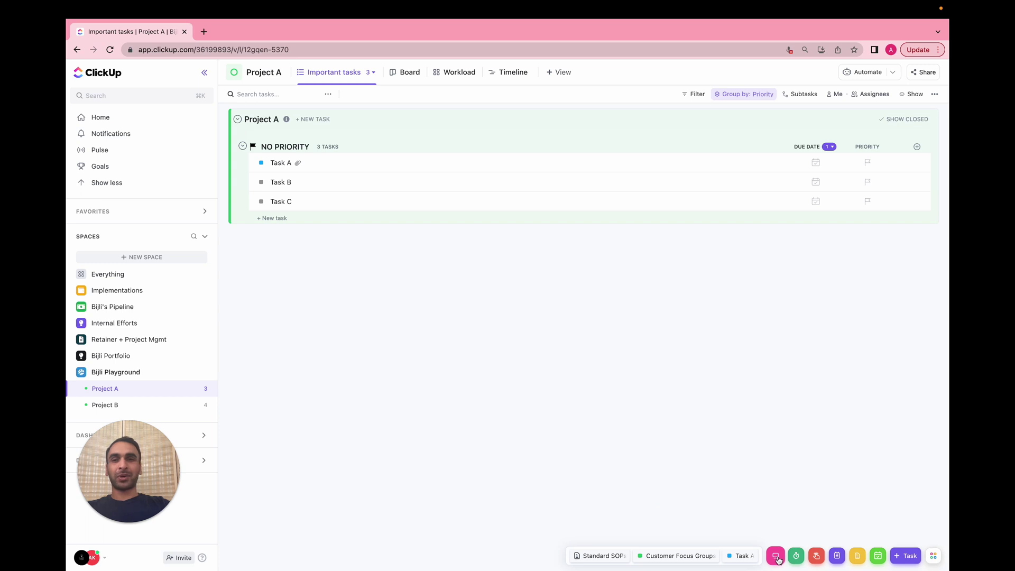
click(558, 168)
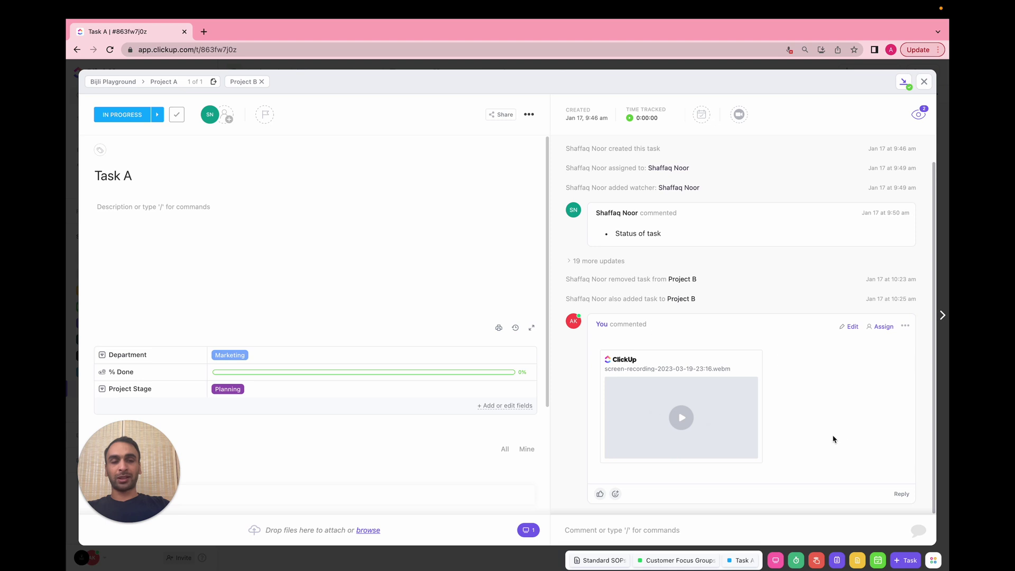
mouse_move(686, 456)
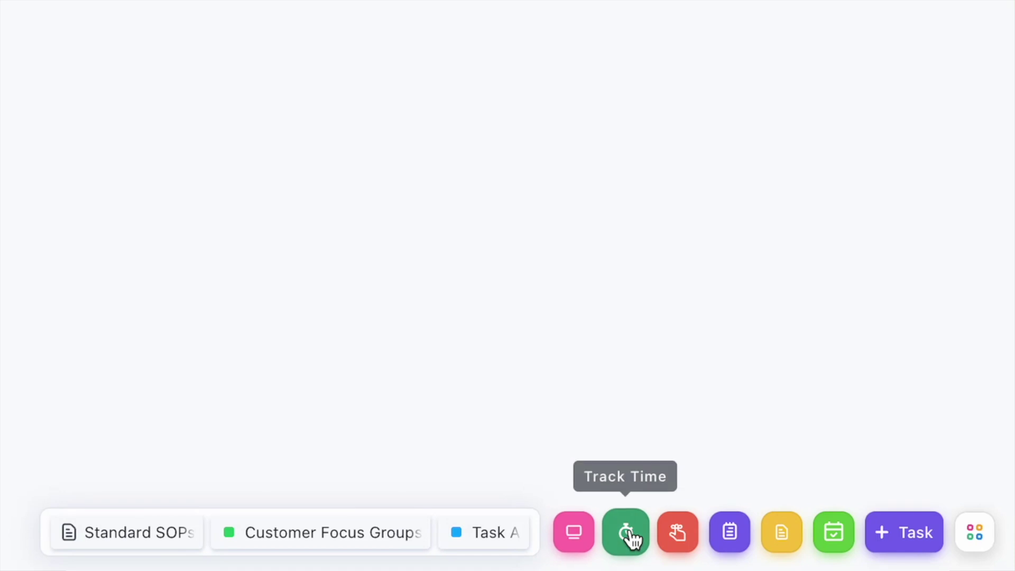
click(630, 534)
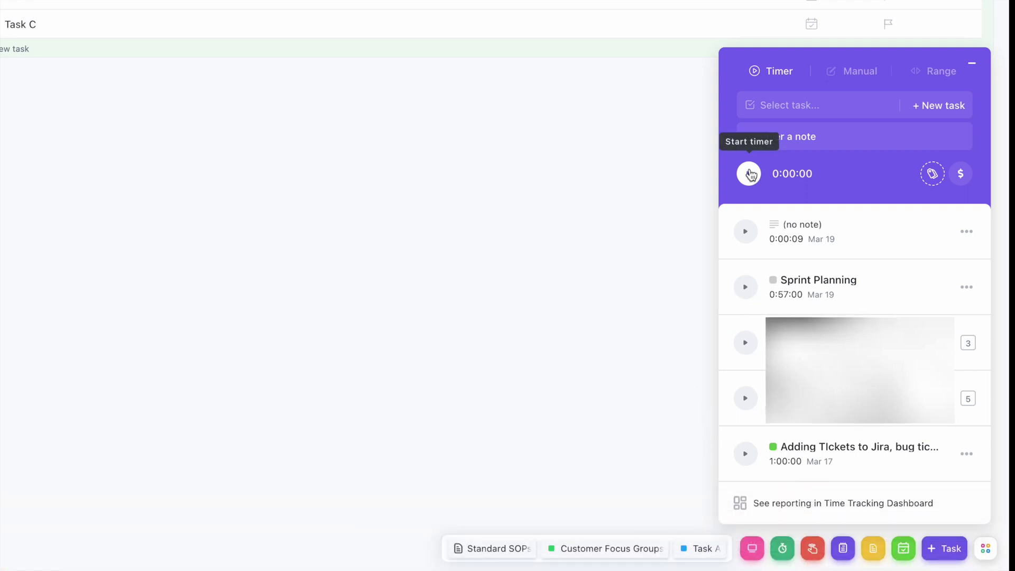
click(858, 101)
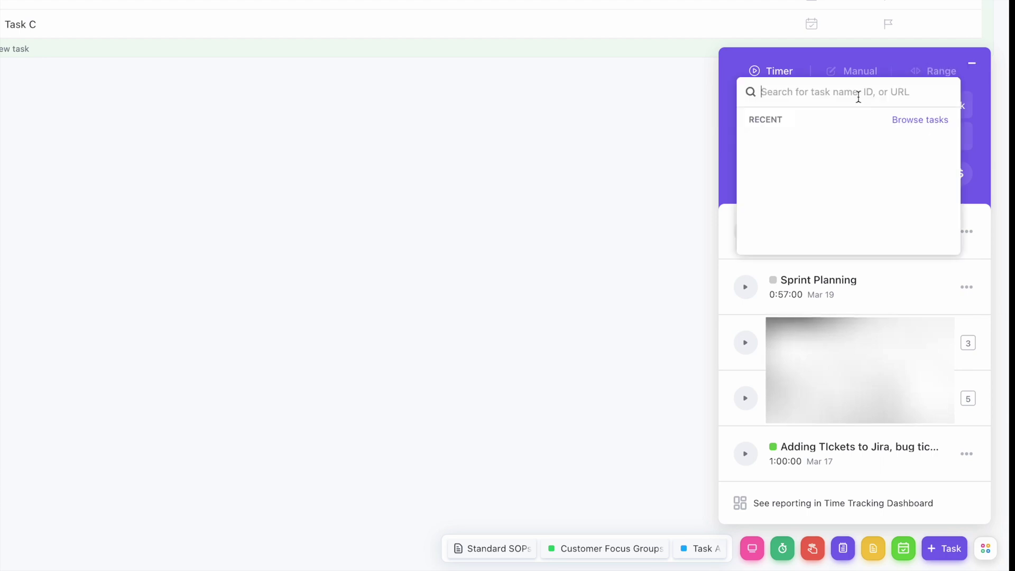
click(659, 122)
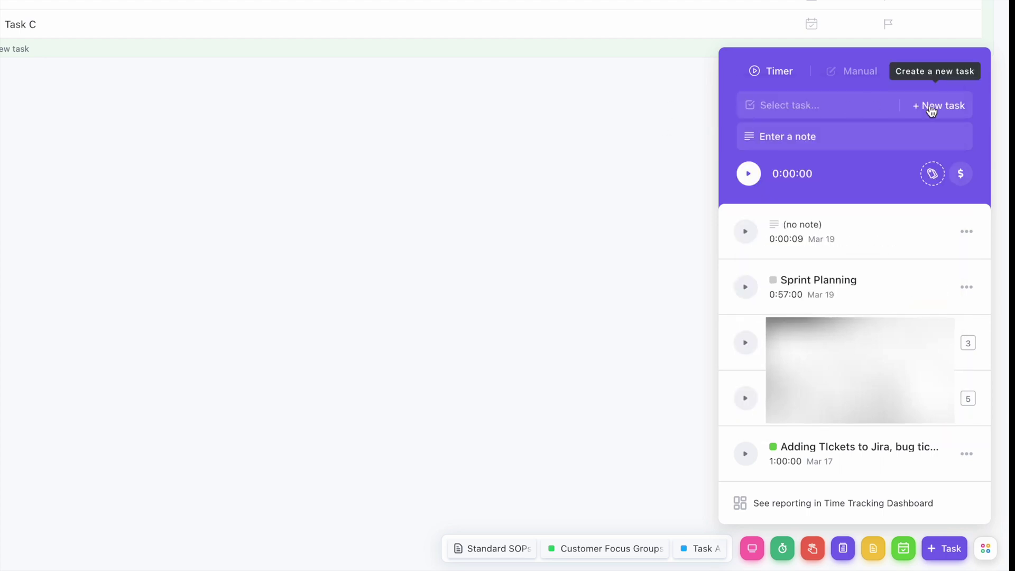
click(861, 72)
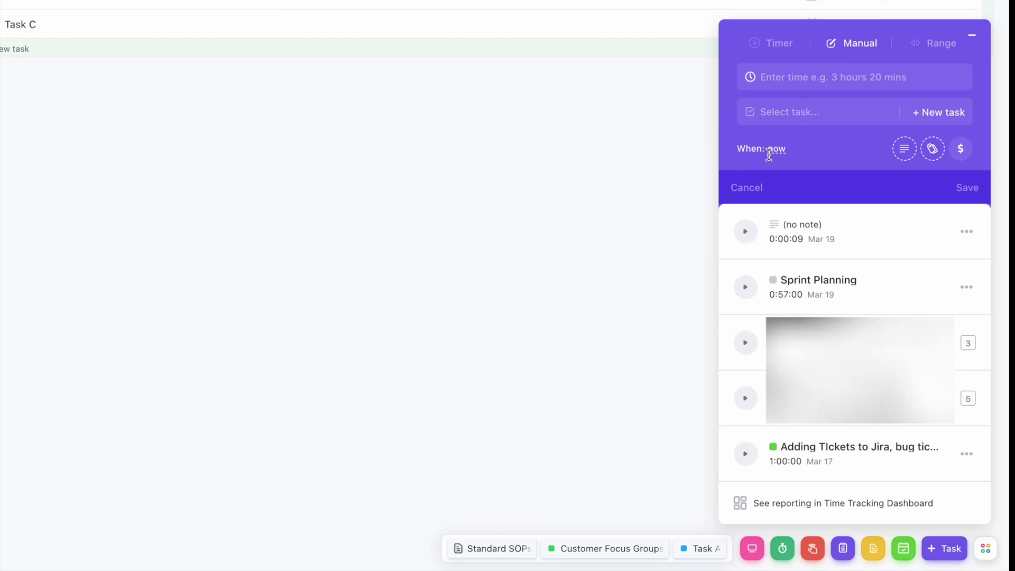
click(927, 45)
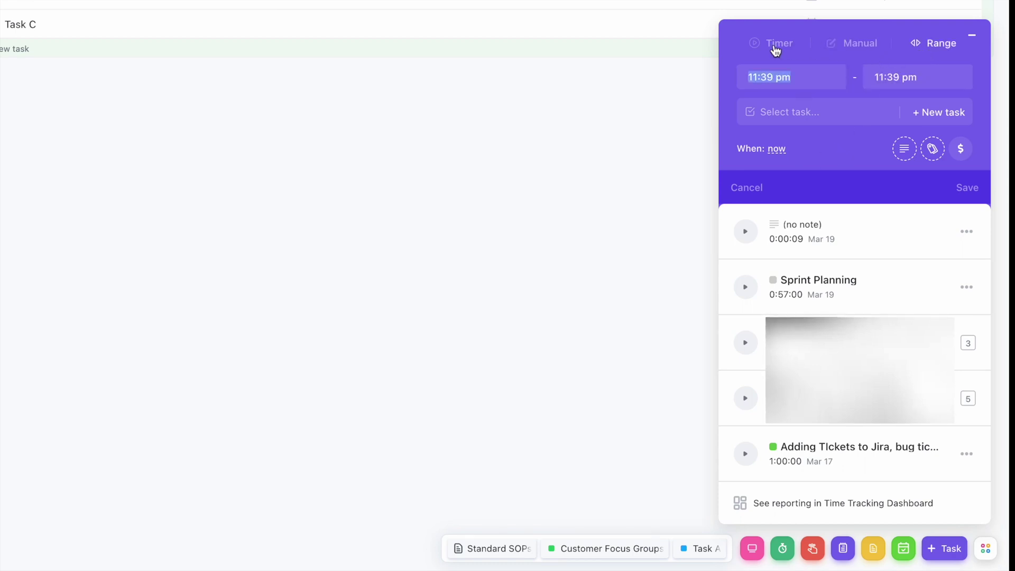
click(958, 151)
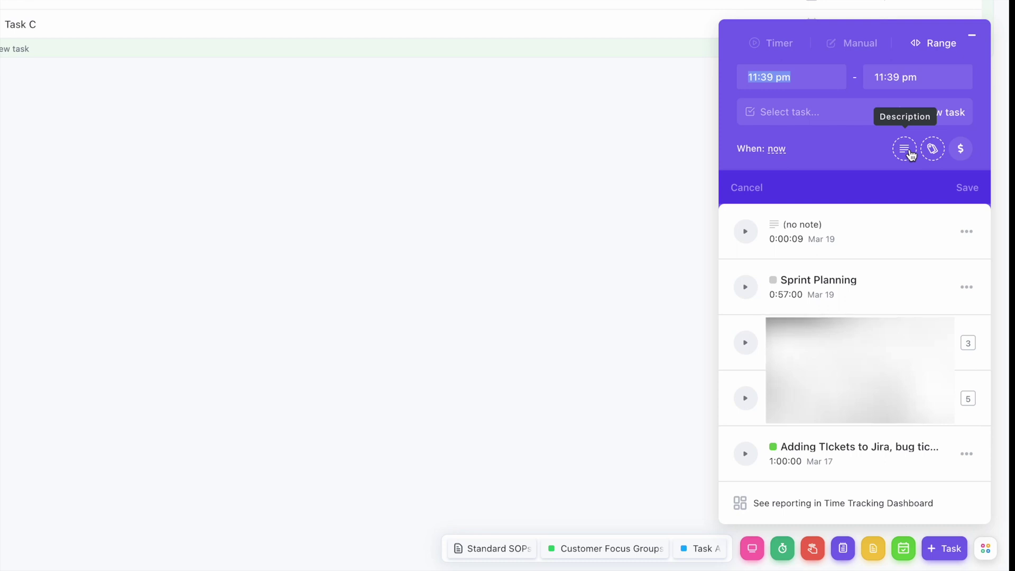
click(677, 247)
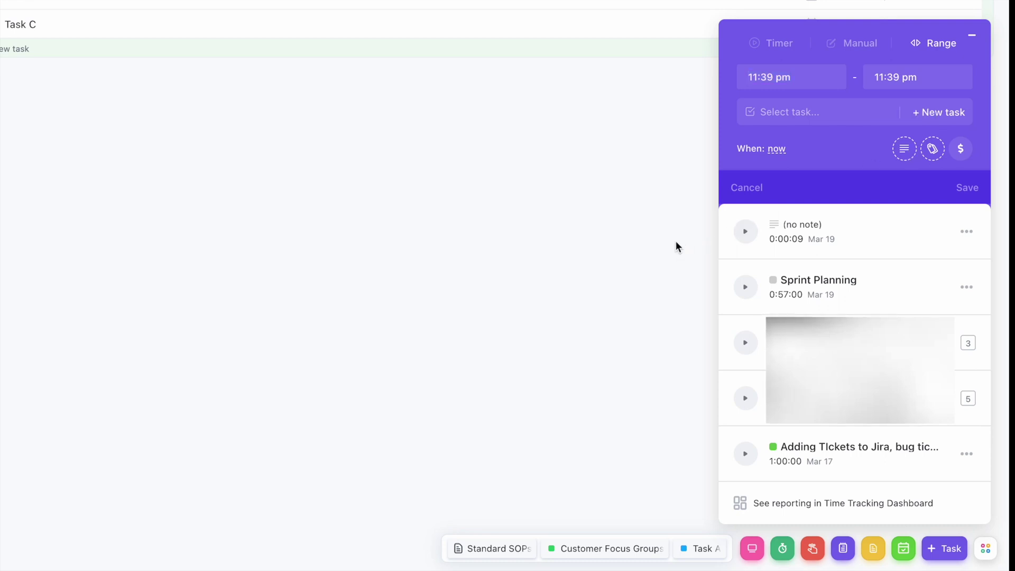
click(972, 37)
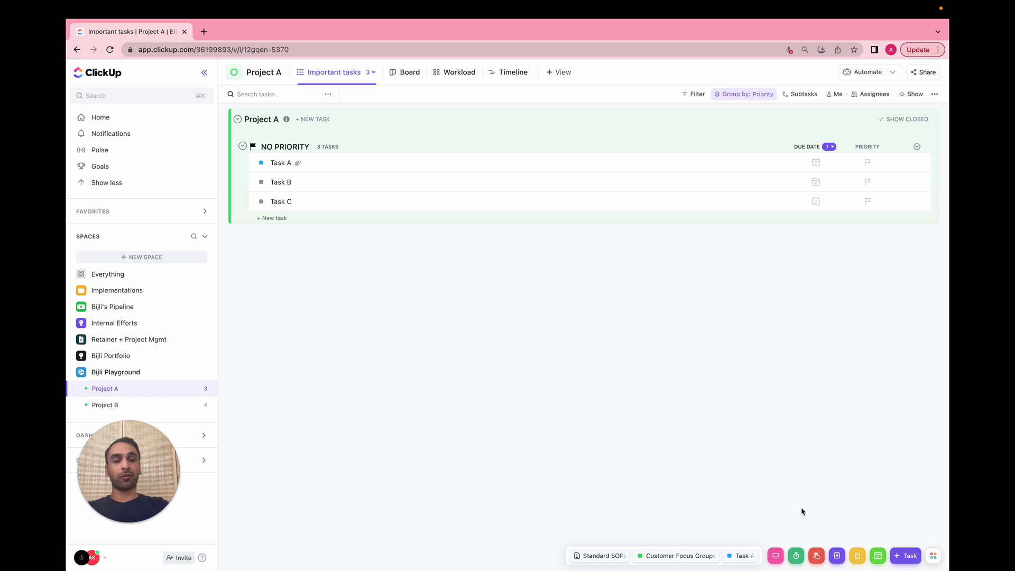
click(816, 556)
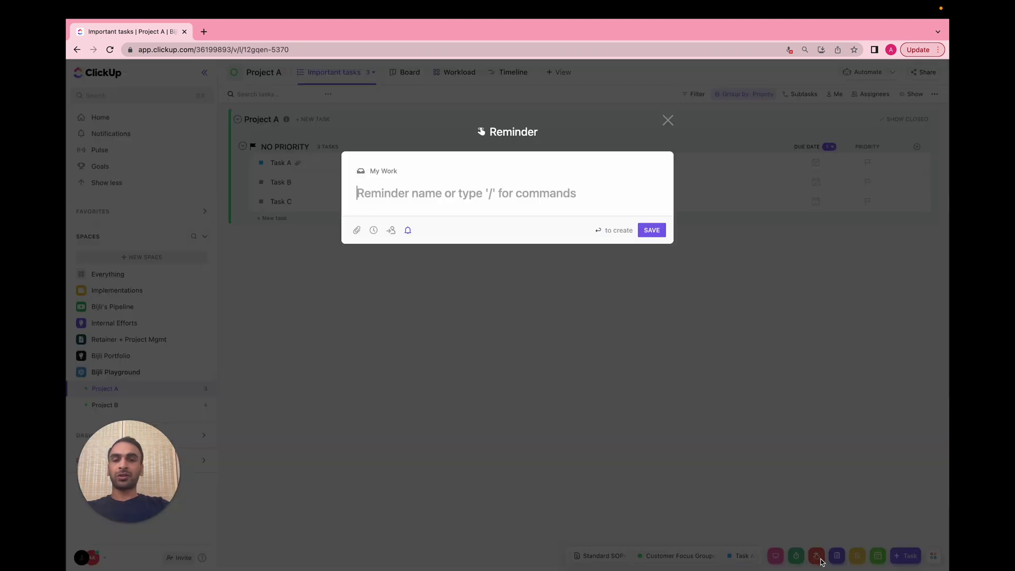
click(407, 231)
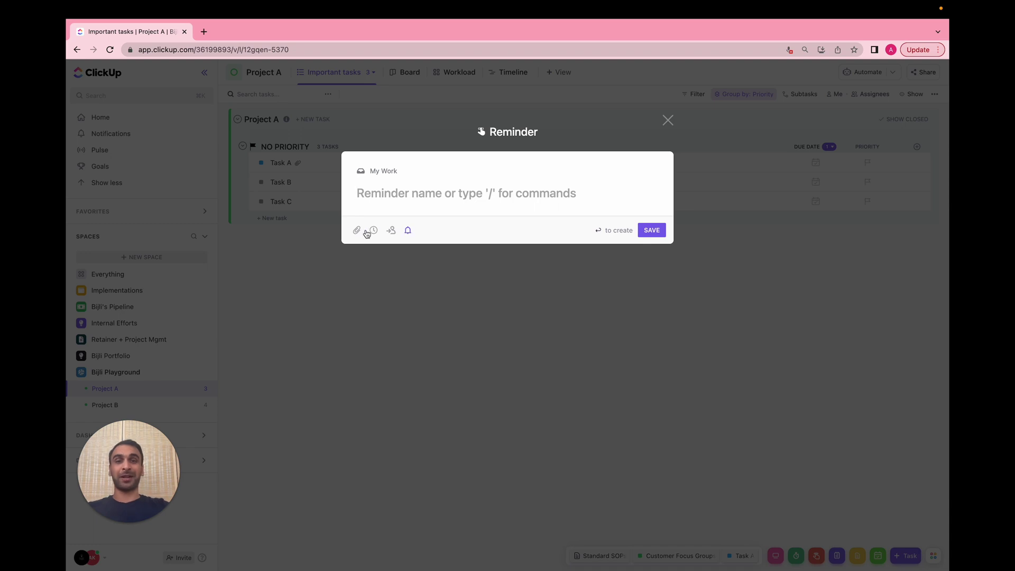
click(668, 121)
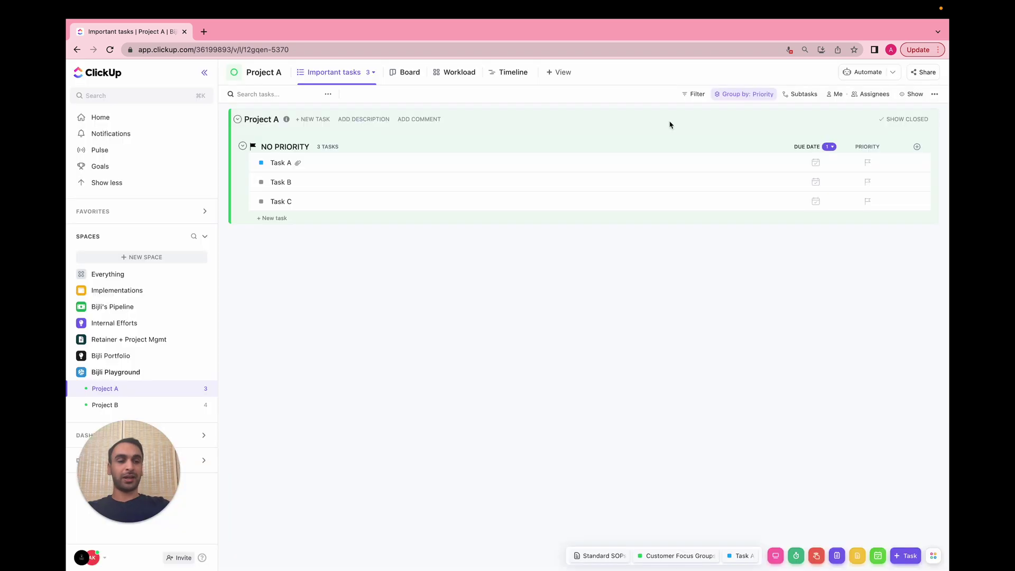
click(858, 557)
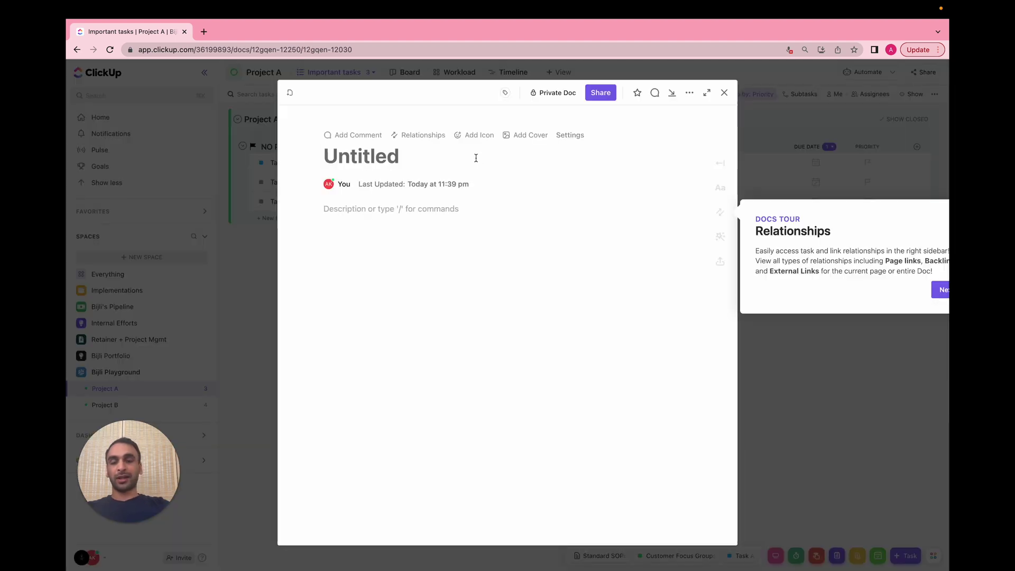
Step: Title the new doc 'Test Document' and minimize it to the task tray
text(Test Documnet)
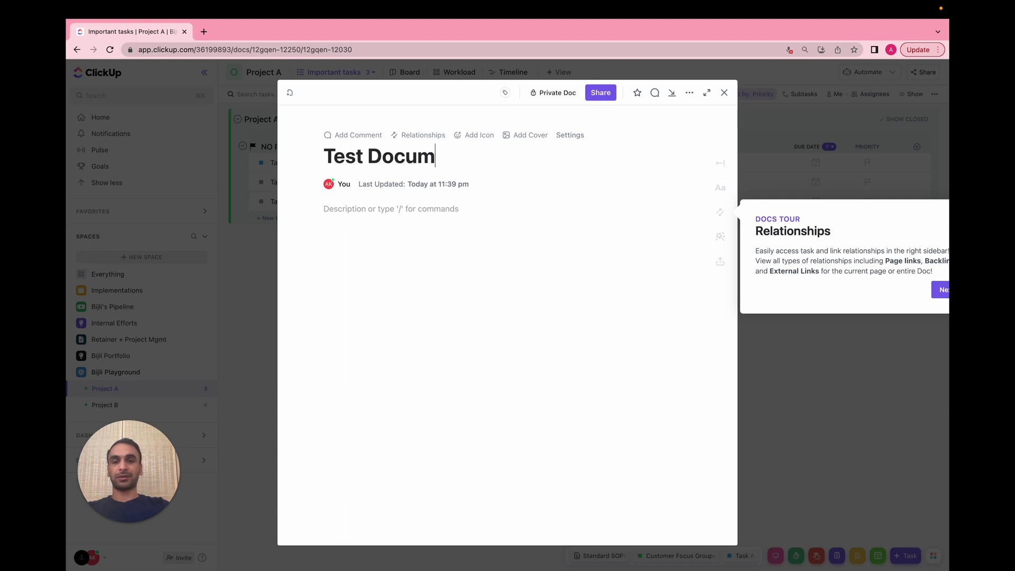
key(BackSpace)
key(BackSpace)
key(BackSpace)
text(ent)
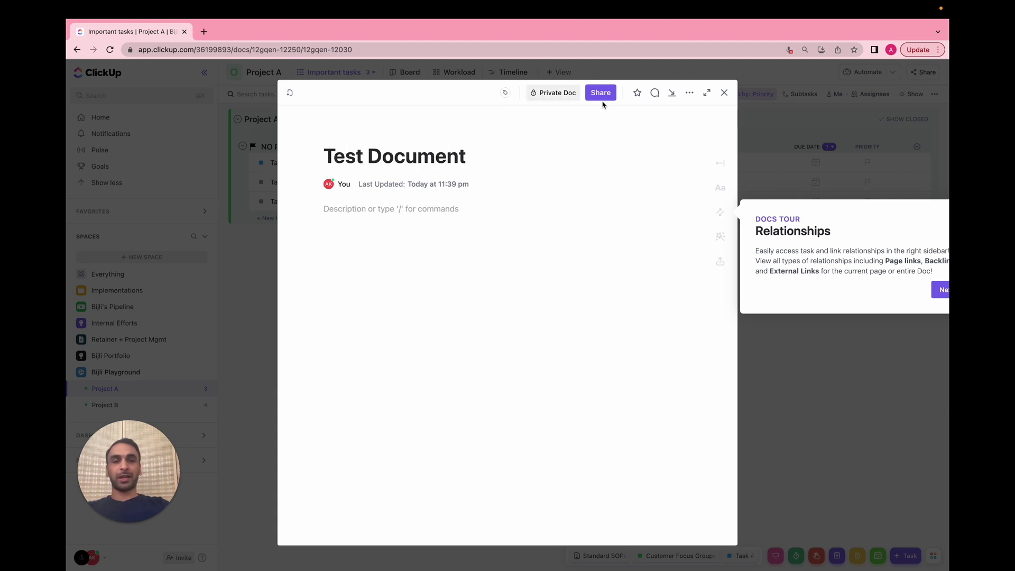
click(671, 93)
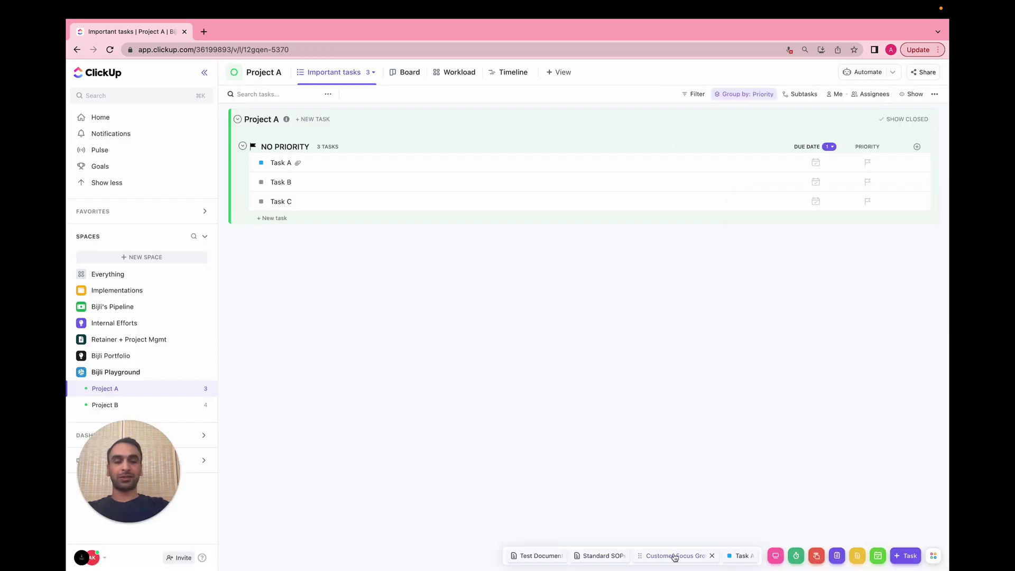
click(877, 556)
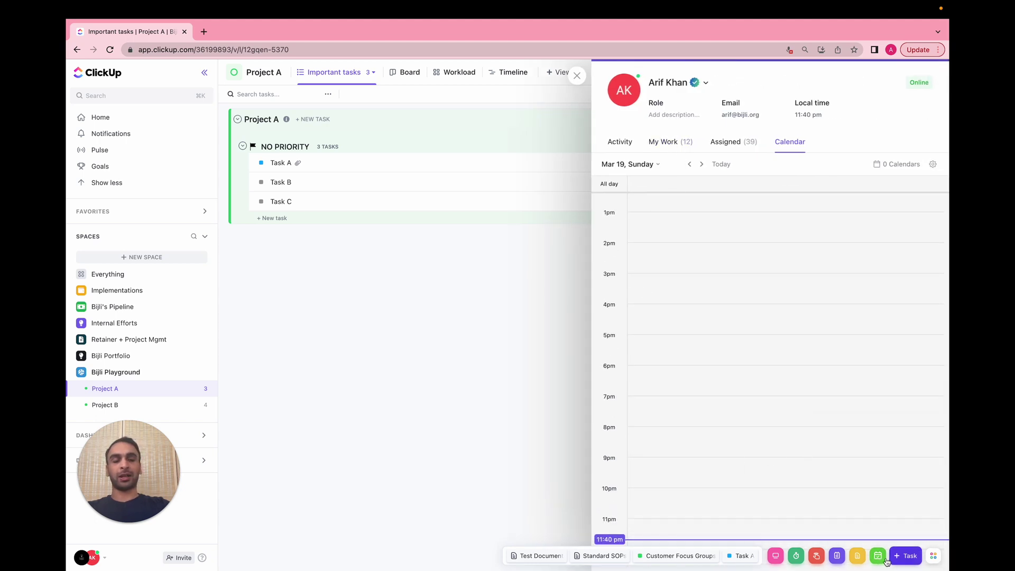
click(577, 76)
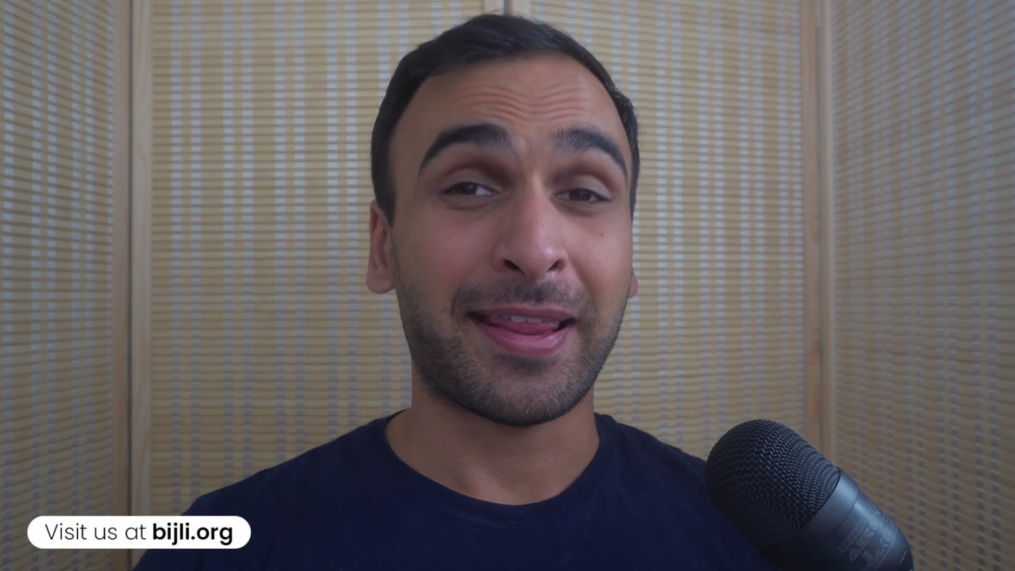